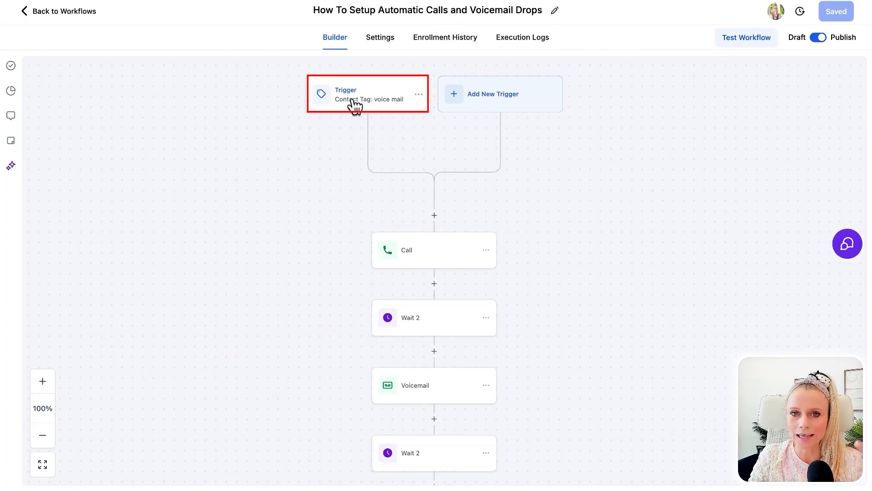
Step: Open the first Call action in the workflow and examine its call whisper message and contact name placeholder
{"action": "left_click_drag", "start_coordinate": [306, 279], "coordinate": [284, 139]}
{"action": "left_click", "coordinate": [407, 123]}
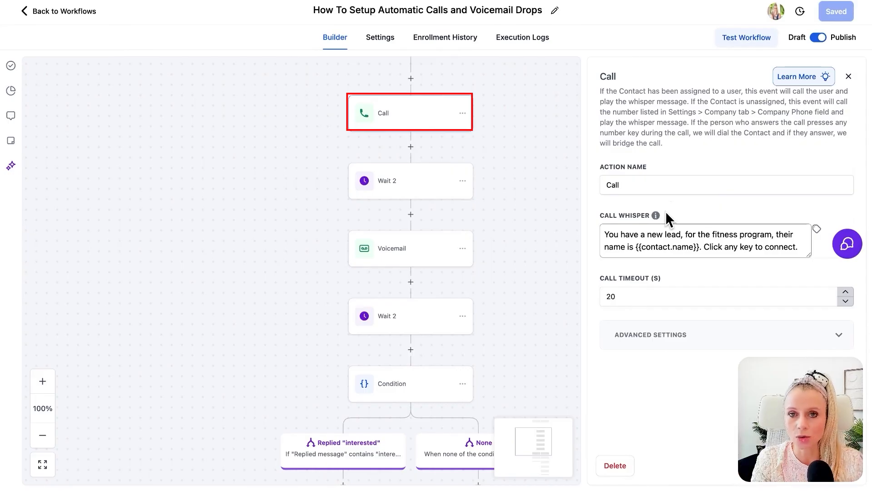
{"action": "left_click", "coordinate": [686, 247]}
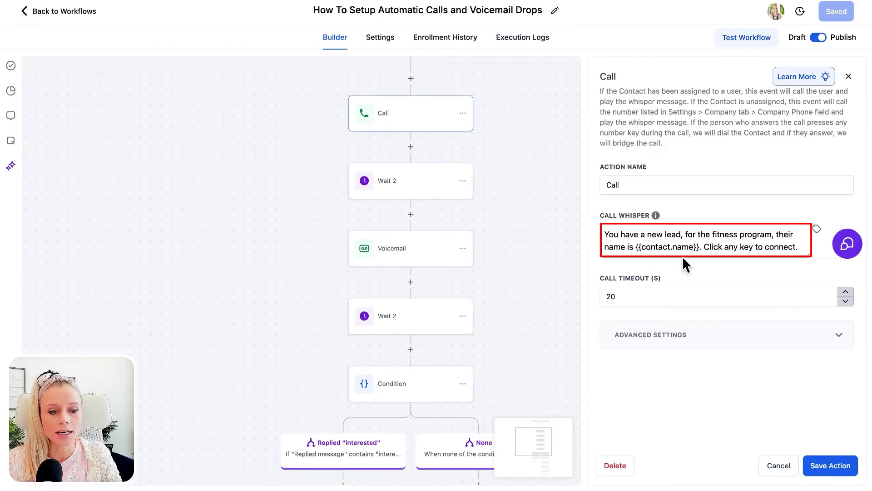
{"action": "left_click_drag", "start_coordinate": [700, 248], "coordinate": [634, 248]}
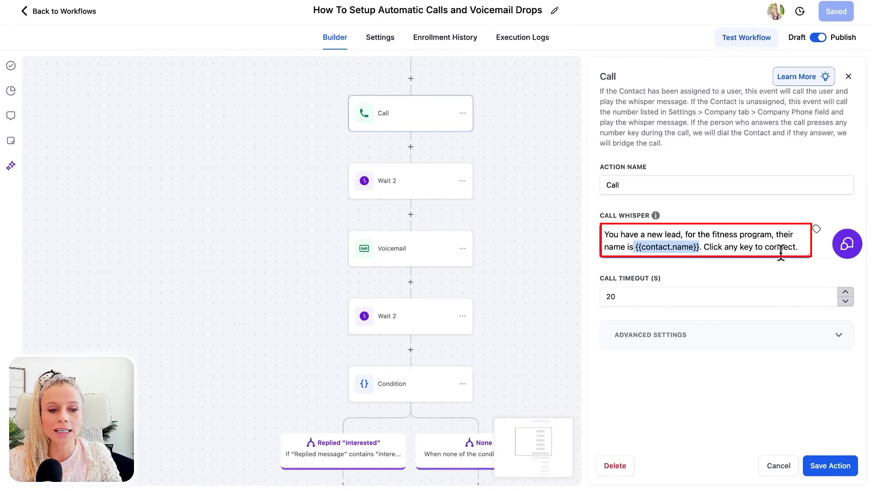
{"action": "left_click_drag", "start_coordinate": [811, 255], "coordinate": [818, 277]}
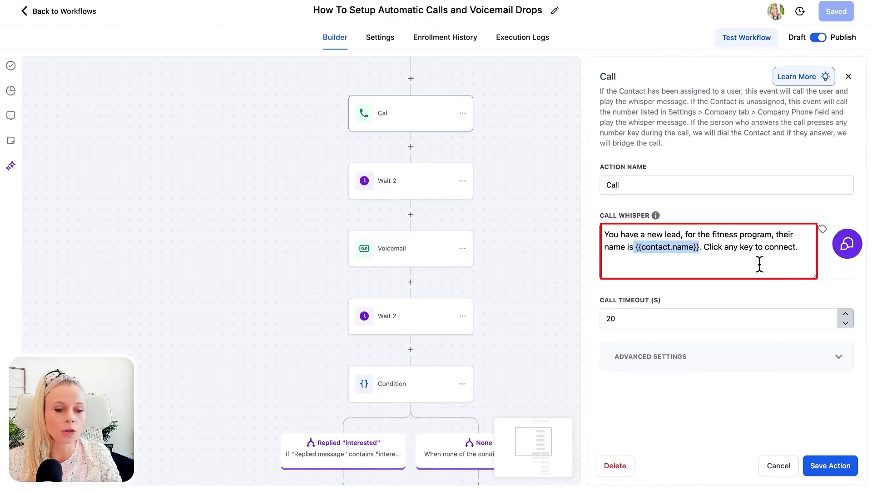
{"action": "left_click", "coordinate": [724, 263]}
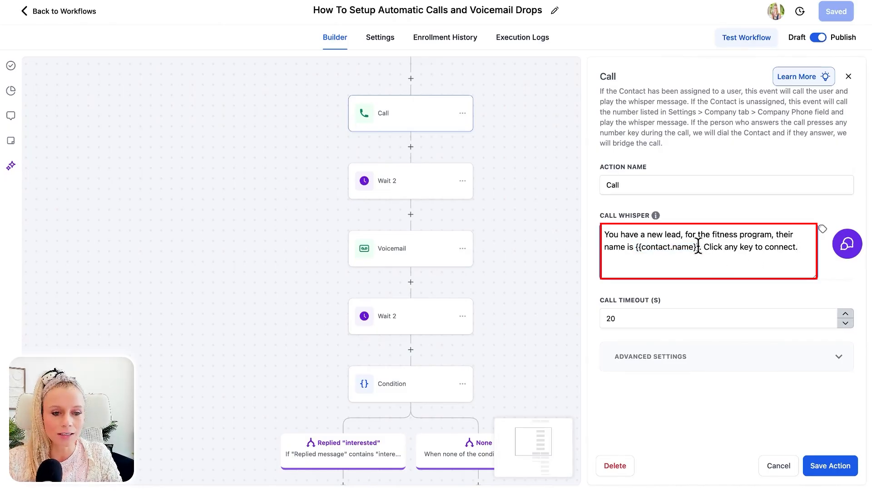
Step: Look up the Contact custom values available for the name placeholder in the call whisper
{"action": "left_click_drag", "start_coordinate": [700, 248], "coordinate": [636, 249]}
{"action": "left_click", "coordinate": [834, 236]}
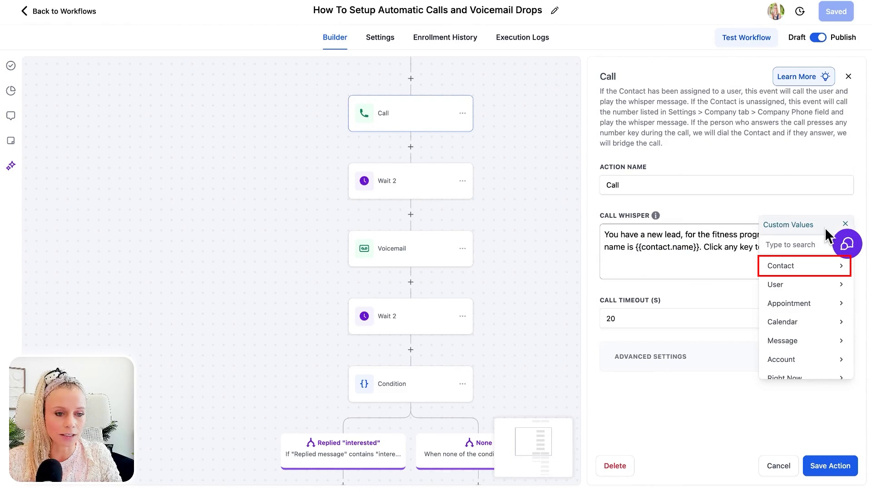
{"action": "left_click", "coordinate": [789, 265]}
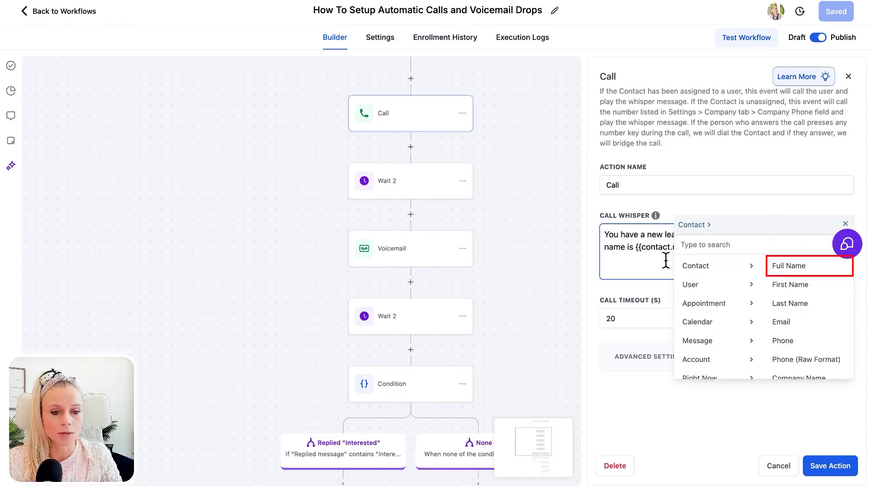
{"action": "left_click", "coordinate": [844, 223]}
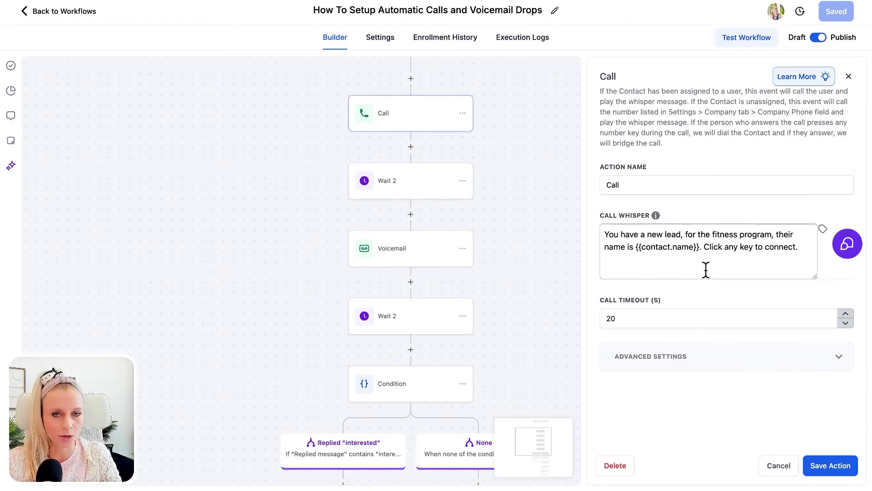
Step: Review the Call action's advanced settings and call timeout, and save the action
{"action": "left_click", "coordinate": [792, 359]}
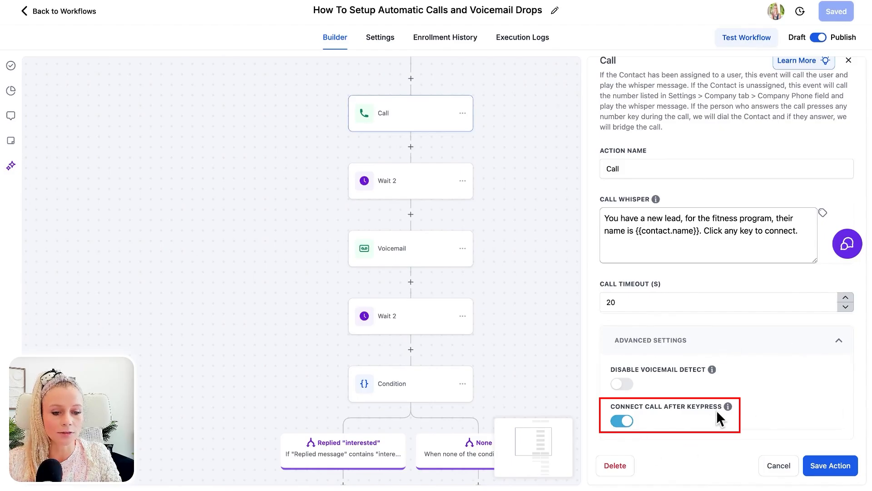
{"action": "mouse_move", "coordinate": [726, 407]}
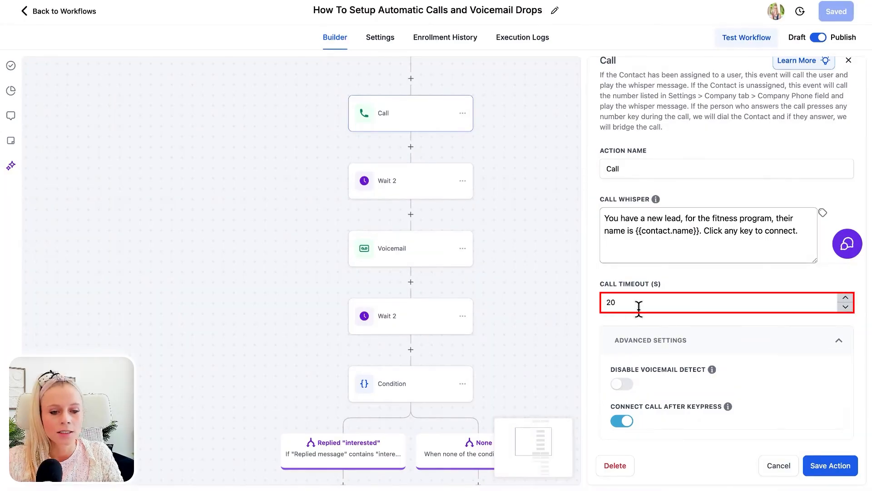
{"action": "left_click_drag", "start_coordinate": [631, 302], "coordinate": [614, 303]}
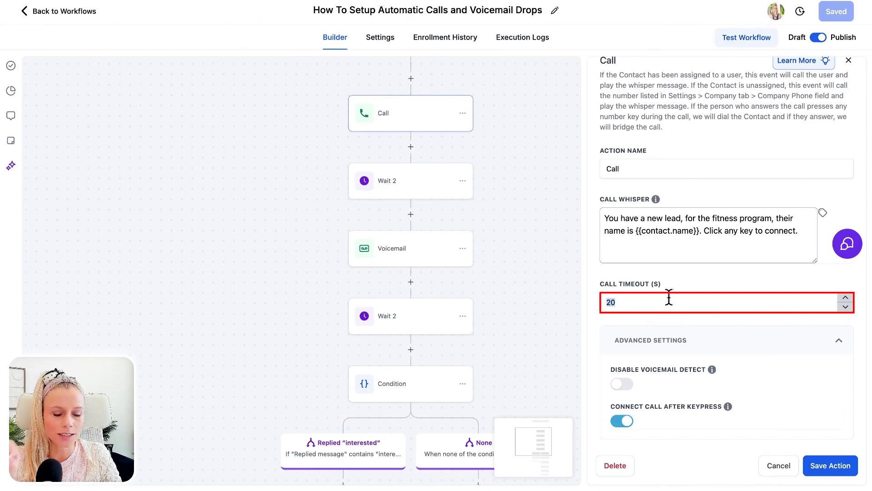
{"action": "left_click", "coordinate": [622, 301]}
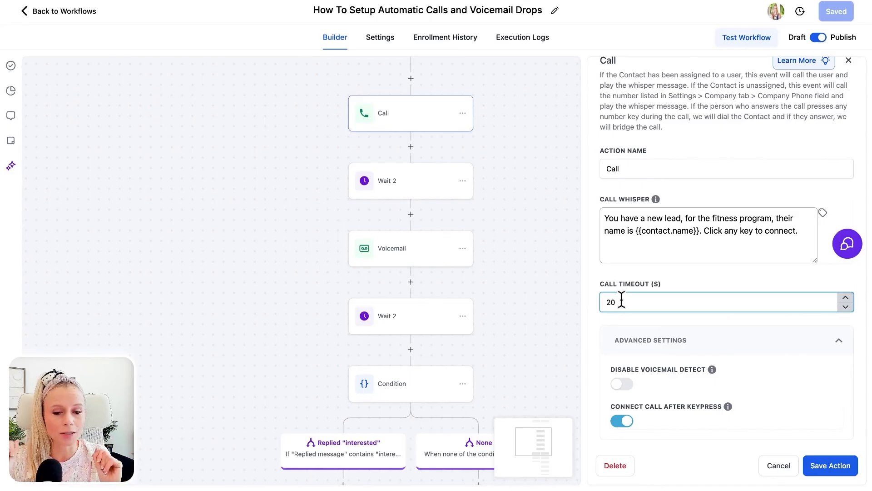
{"action": "left_click", "coordinate": [831, 465]}
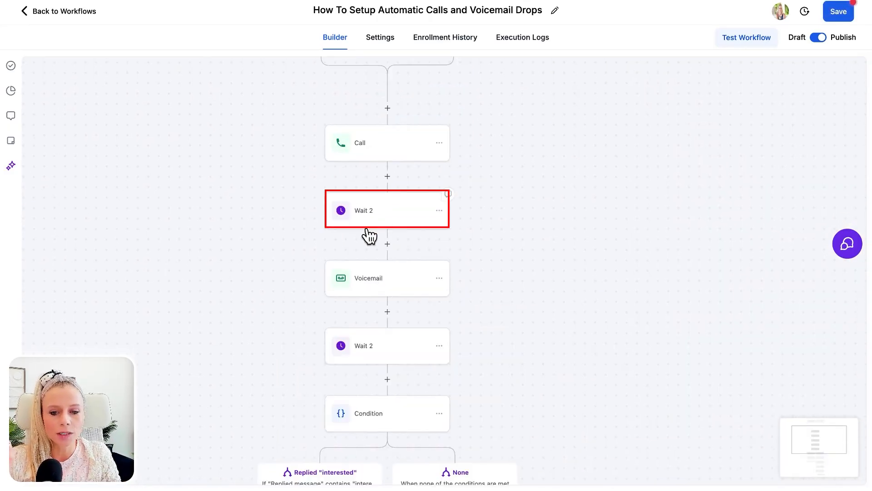
Step: Open the Voicemail action, check its attached audio file, and save the action
{"action": "left_click", "coordinate": [371, 284]}
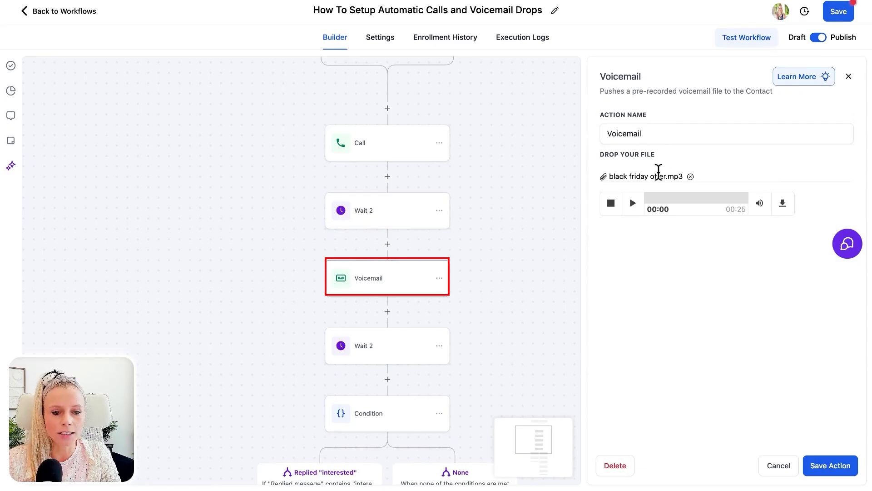
{"action": "left_click_drag", "start_coordinate": [683, 176], "coordinate": [625, 175]}
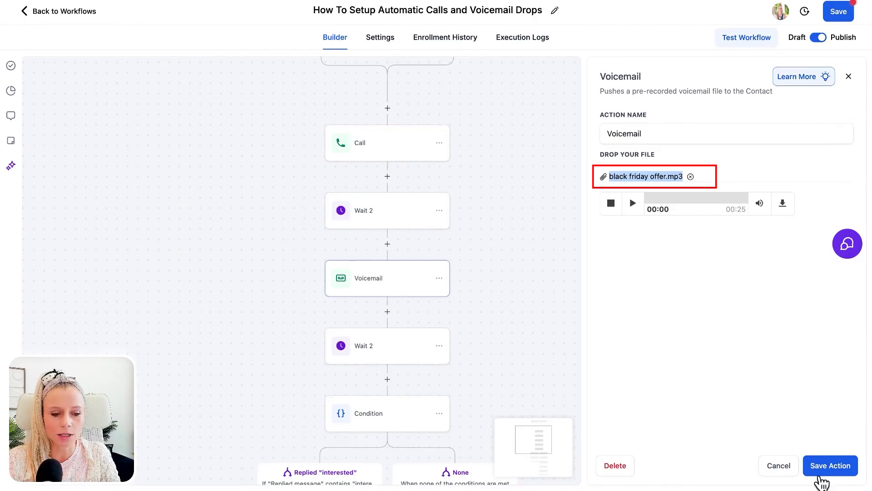
{"action": "left_click", "coordinate": [826, 466]}
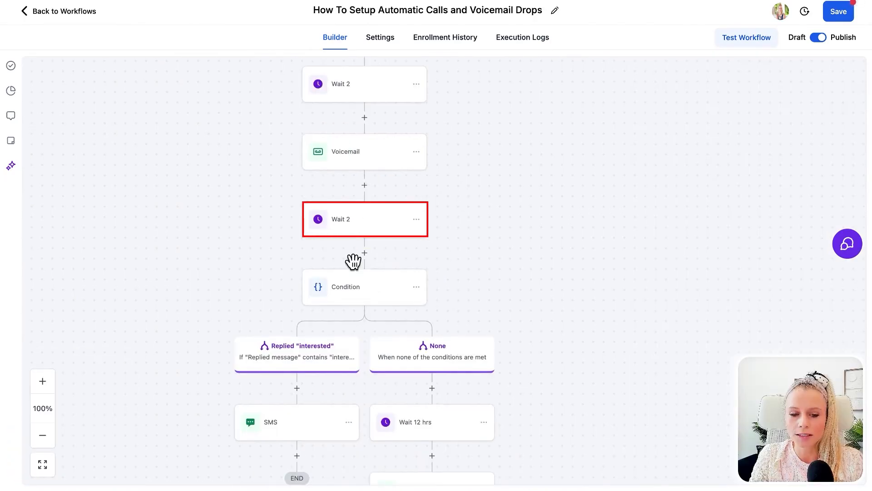
Step: Examine the condition's two branches and the follow-up wait, call and voicemail steps beneath them
{"action": "left_click_drag", "start_coordinate": [569, 284], "coordinate": [582, 199]}
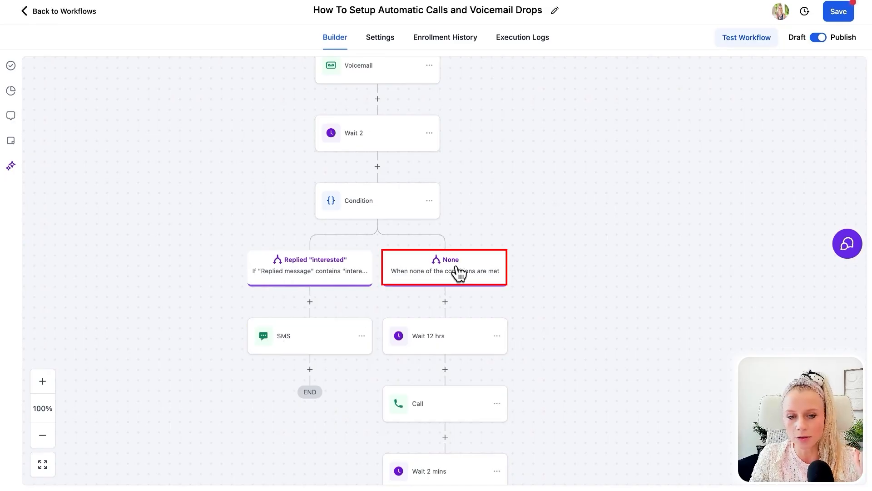
{"action": "left_click_drag", "start_coordinate": [619, 413], "coordinate": [604, 300]}
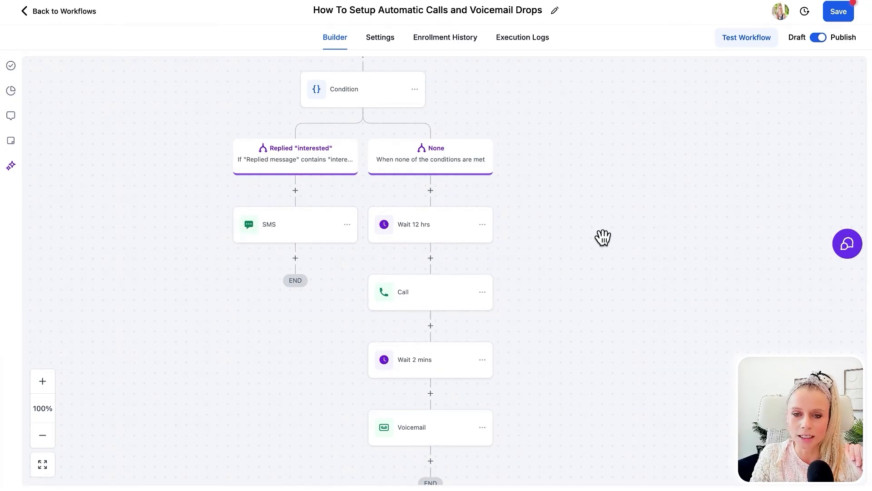
{"action": "left_click_drag", "start_coordinate": [579, 143], "coordinate": [624, 323]}
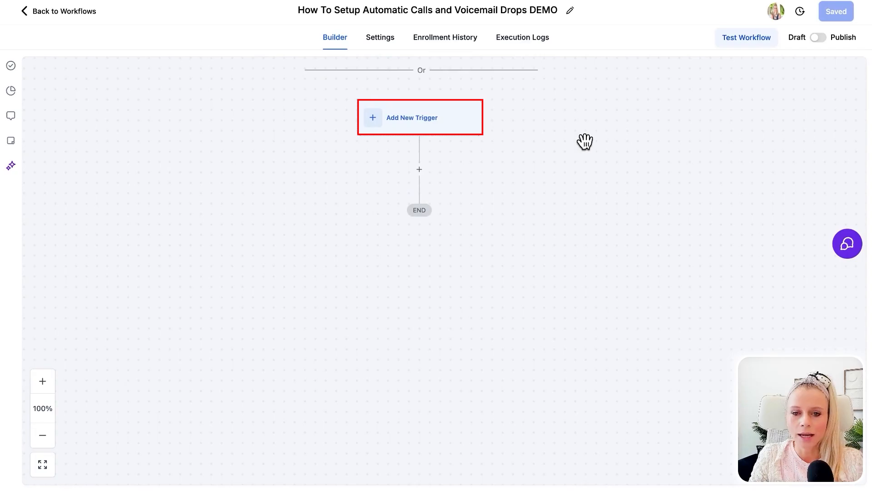
Step: Add a Contact Tag trigger named "Contact Tag: voice mail" with a Tag Added filter for "voice mail" in the DEMO workflow
{"action": "left_click_drag", "start_coordinate": [582, 140], "coordinate": [596, 119]}
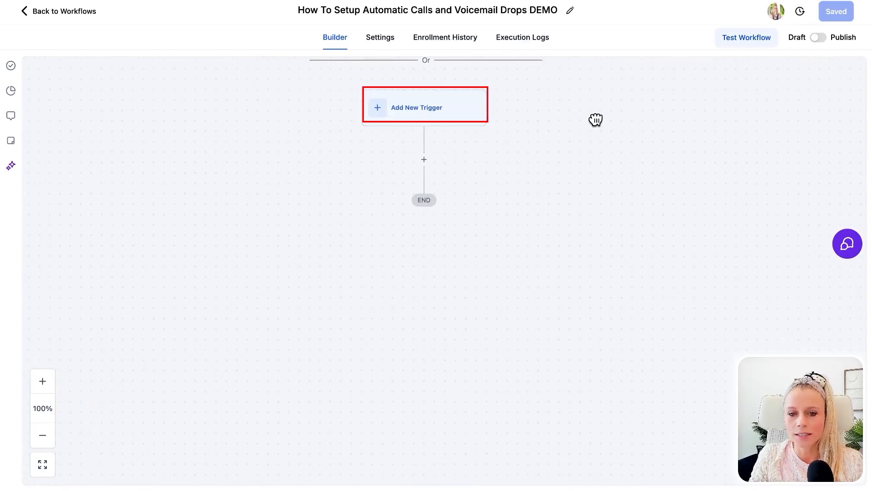
{"action": "left_click", "coordinate": [423, 106]}
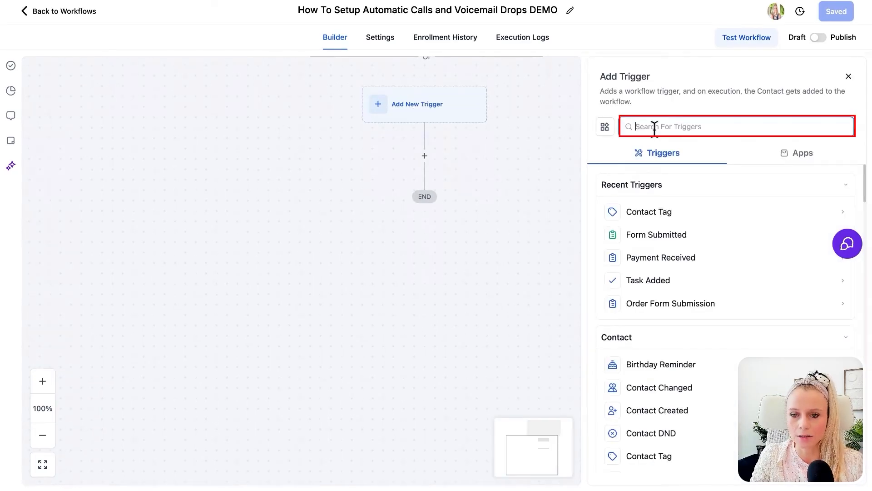
{"action": "left_click", "coordinate": [654, 127]}
{"action": "type", "text": "tag"}
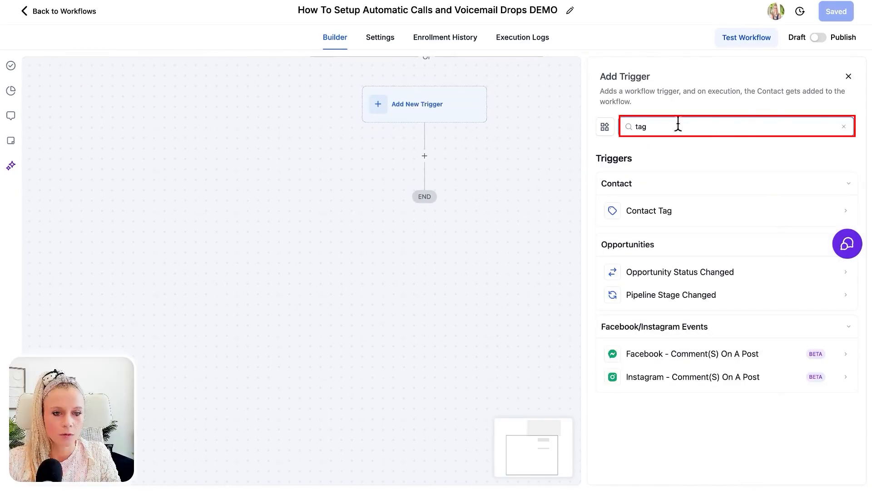
{"action": "left_click", "coordinate": [675, 214]}
{"action": "type", "text": "voi"}
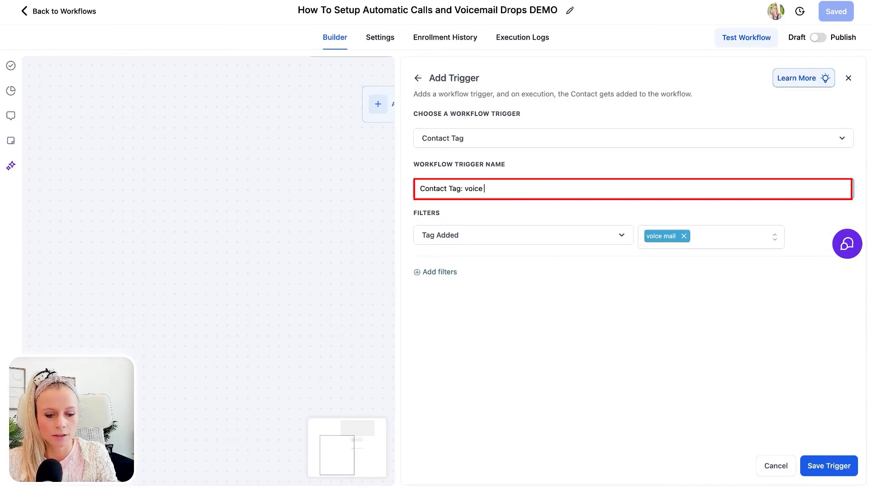
{"action": "type", "text": "mail"}
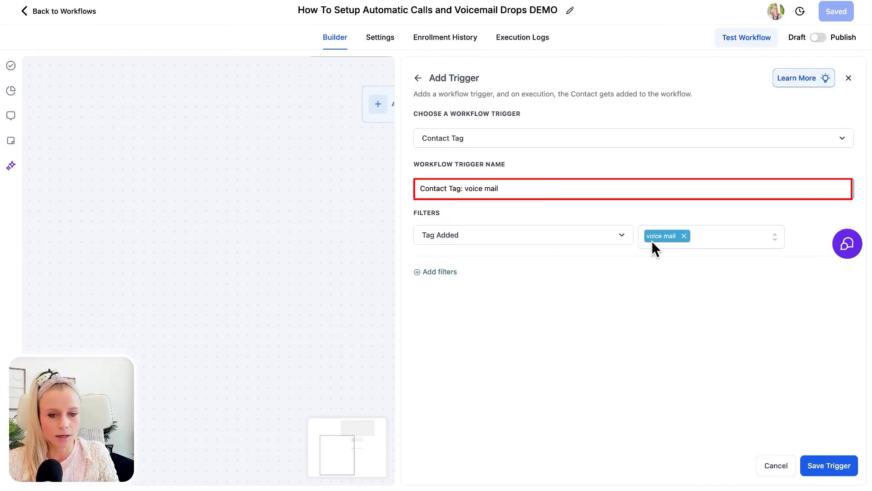
{"action": "left_click", "coordinate": [834, 470]}
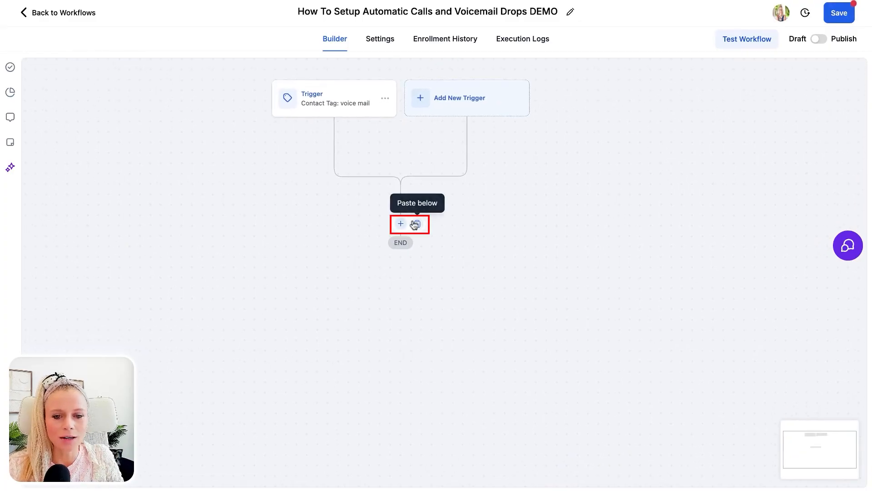
Step: Add a Call action with the whisper message "You have a new lead, for the fitness program, their name is {{contact.name}}. Click any key to connect."
{"action": "left_click", "coordinate": [400, 224]}
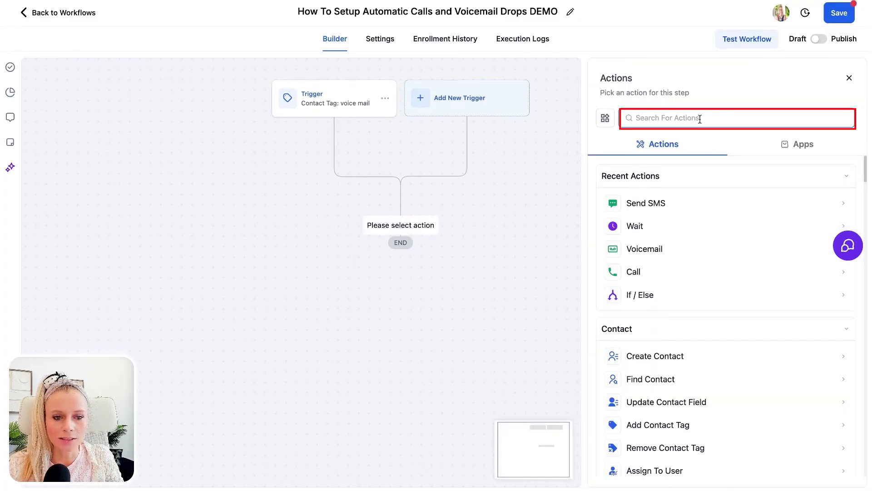
{"action": "type", "text": "call"}
{"action": "left_click", "coordinate": [641, 201]}
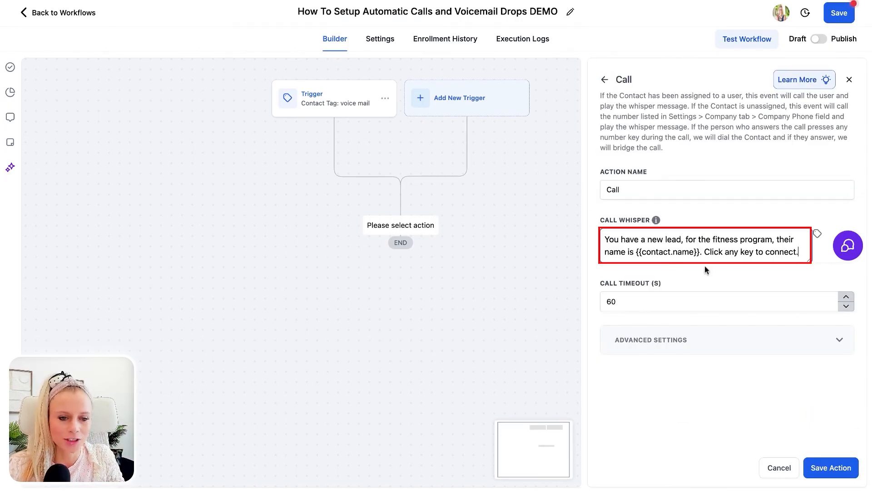
{"action": "left_click_drag", "start_coordinate": [809, 260], "coordinate": [807, 307]}
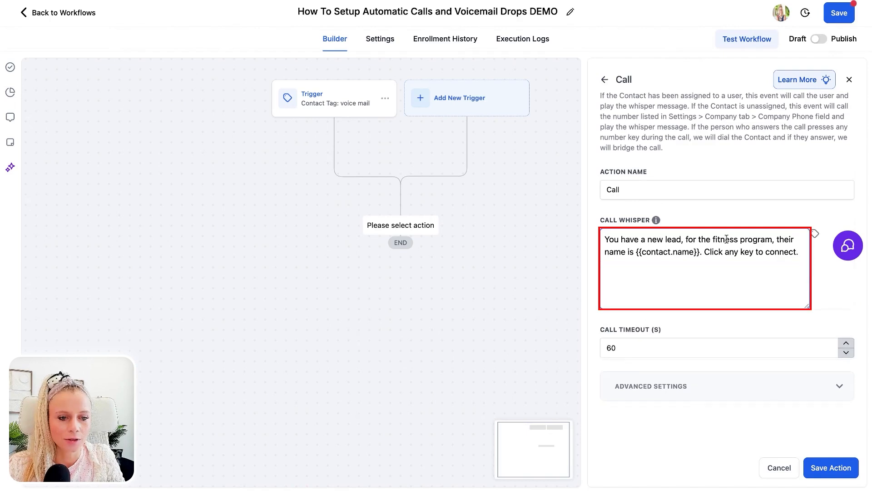
Step: Replace the name placeholder in the call whisper with the Contact Full Name custom value, followed by a period
{"action": "left_click_drag", "start_coordinate": [634, 252], "coordinate": [793, 253]}
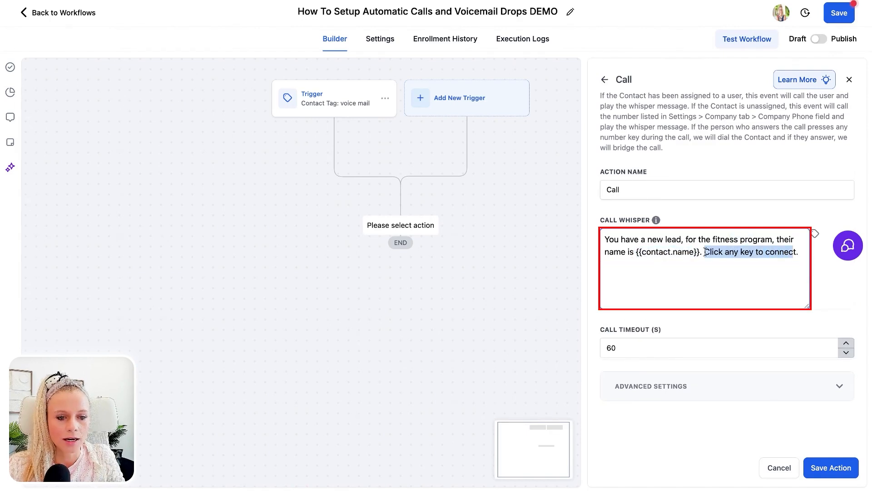
{"action": "left_click", "coordinate": [703, 253]}
{"action": "key", "text": "shift+Left"}
{"action": "key", "text": "shift+Left"}
{"action": "key", "text": "shift+Left"}
{"action": "key", "text": "shift+Left"}
{"action": "key", "text": "shift+Left"}
{"action": "key", "text": "shift+Left"}
{"action": "key", "text": "shift+Left"}
{"action": "key", "text": "shift+Left"}
{"action": "key", "text": "shift+Left"}
{"action": "key", "text": "shift+Left"}
{"action": "key", "text": "shift+Left"}
{"action": "key", "text": "shift+Left"}
{"action": "key", "text": "shift+Left"}
{"action": "key", "text": "shift+Left"}
{"action": "key", "text": "shift+Left"}
{"action": "key", "text": "shift+Left"}
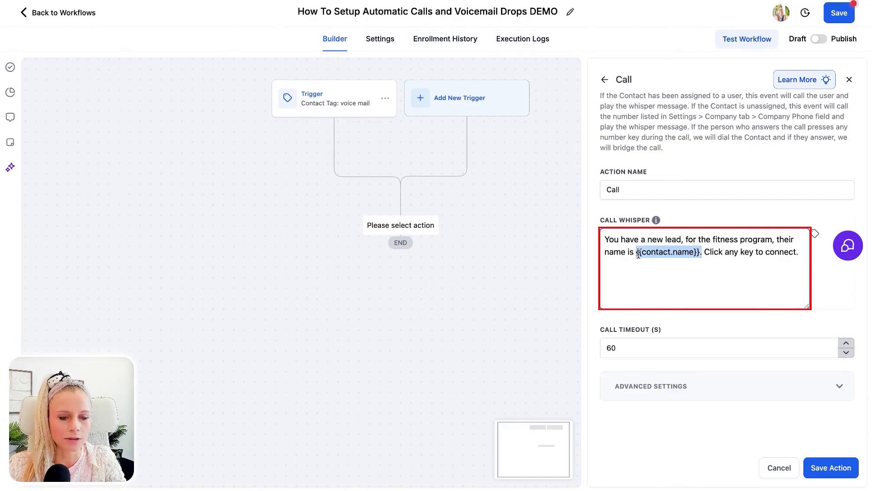
{"action": "key", "text": "BackSpace"}
{"action": "left_click", "coordinate": [817, 235]}
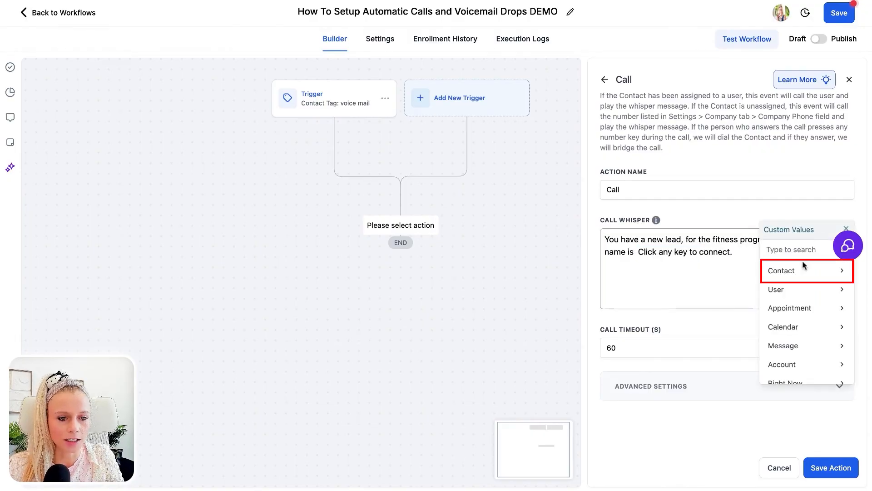
{"action": "left_click", "coordinate": [804, 269]}
{"action": "left_click", "coordinate": [804, 272]}
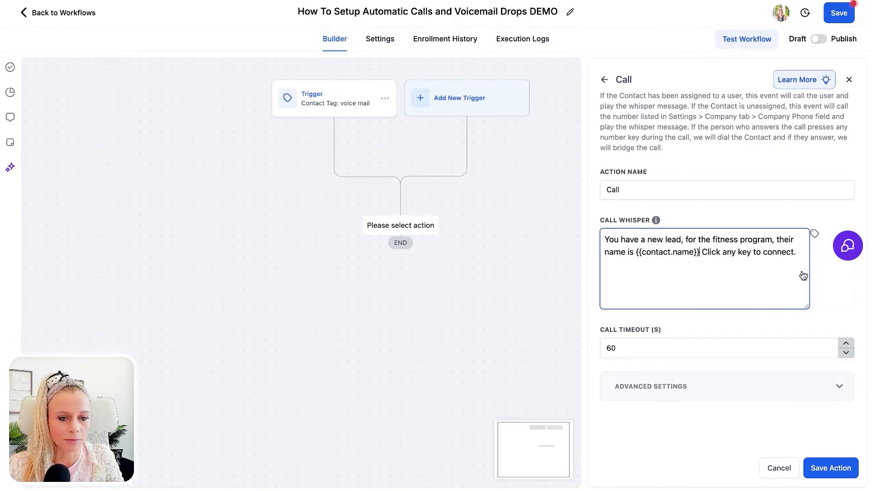
{"action": "type", "text": "."}
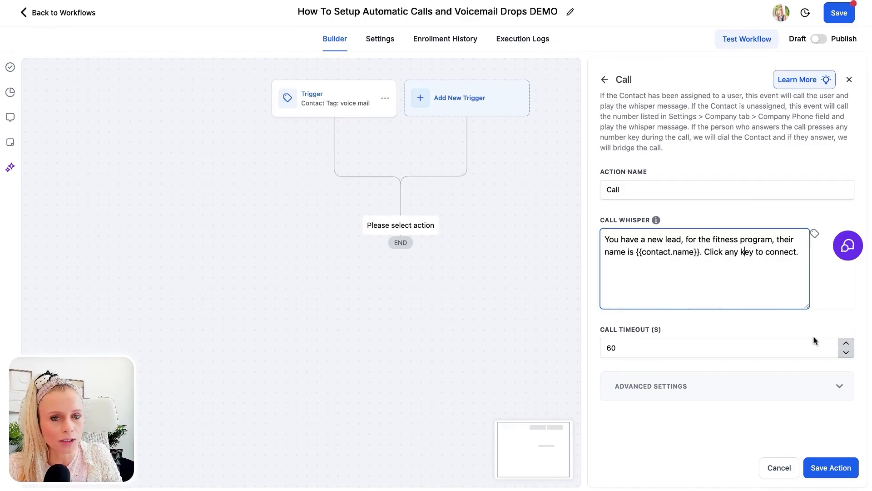
Step: Set the Call action's timeout to 20 seconds, review its advanced settings, and save the action
{"action": "mouse_move", "coordinate": [657, 222]}
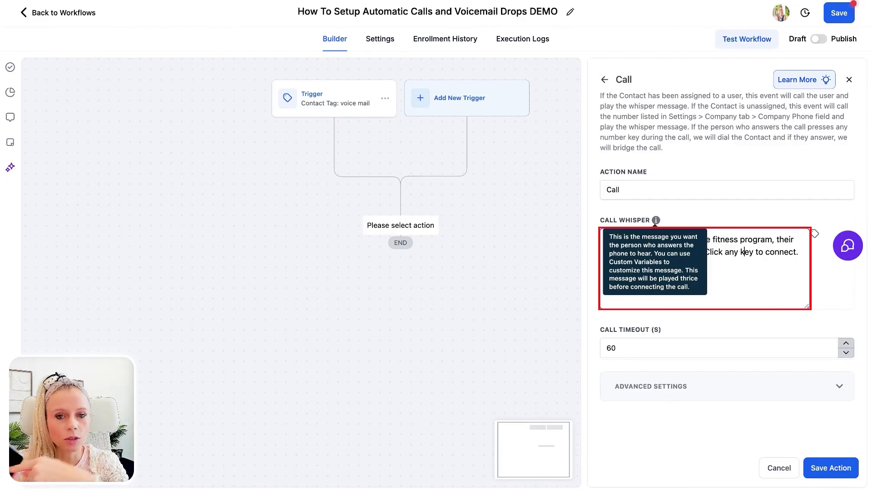
{"action": "left_click", "coordinate": [688, 388]}
{"action": "scroll", "coordinate": [693, 409], "scroll_direction": "down", "scroll_amount": 1}
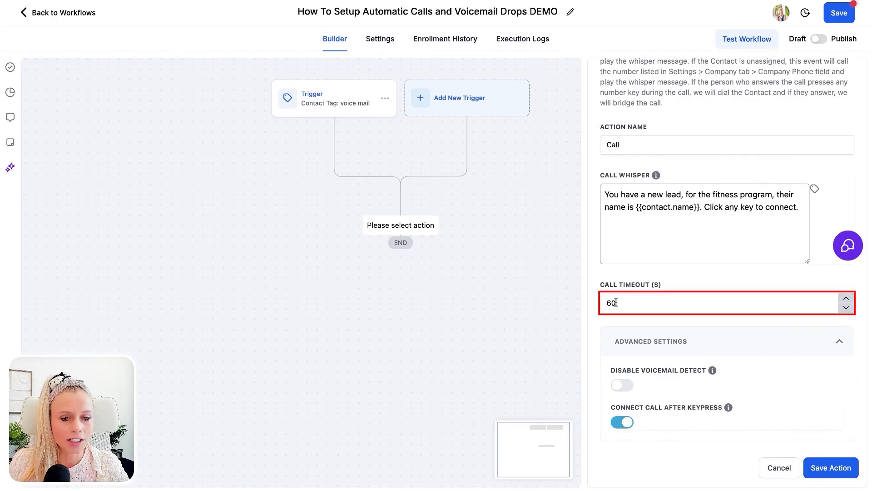
{"action": "left_click_drag", "start_coordinate": [617, 302], "coordinate": [593, 302]}
{"action": "type", "text": "20"}
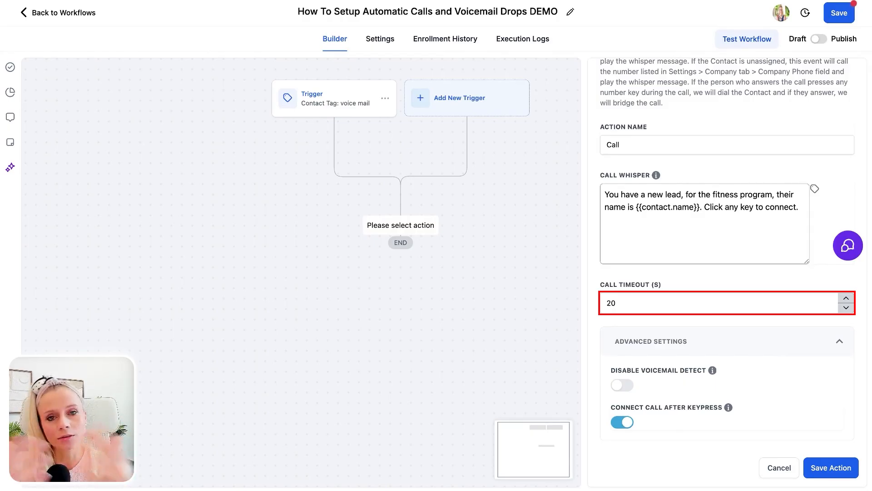
{"action": "left_click", "coordinate": [831, 468]}
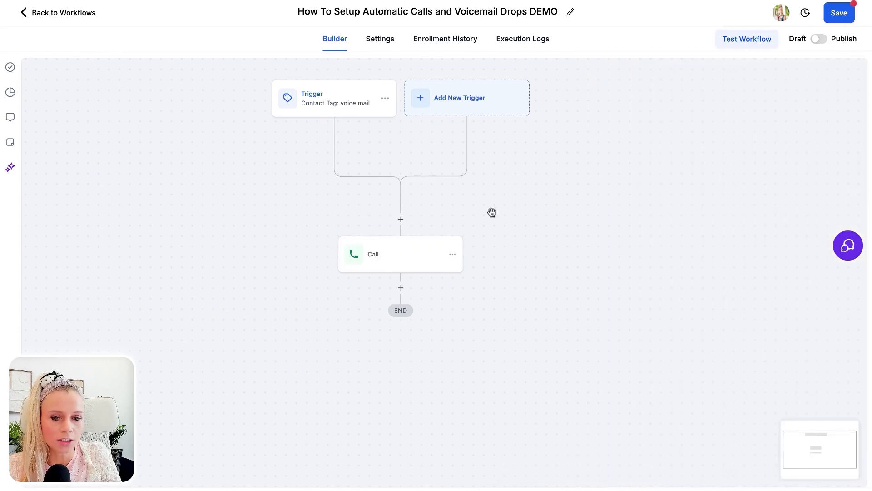
Step: Add a Voicemail action after the call, upload "black friday offer.mp3", play it back and save the action
{"action": "left_click_drag", "start_coordinate": [529, 238], "coordinate": [522, 175]}
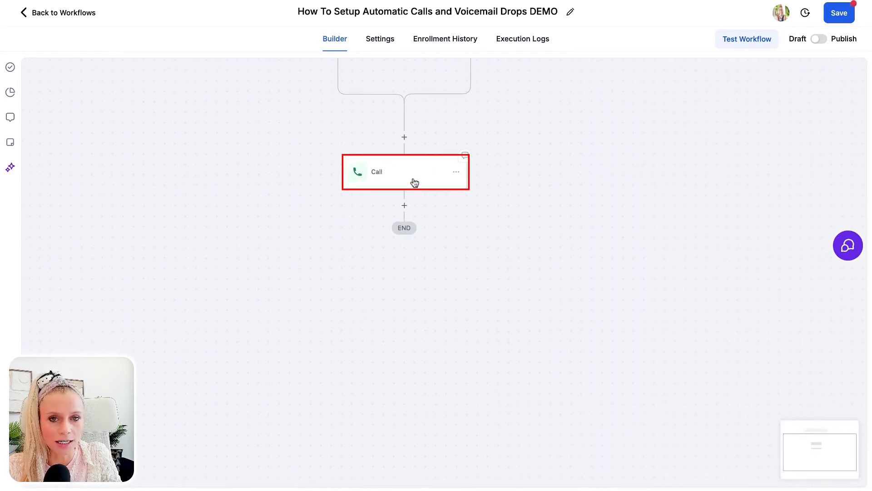
{"action": "left_click", "coordinate": [406, 207]}
{"action": "type", "text": "wa"}
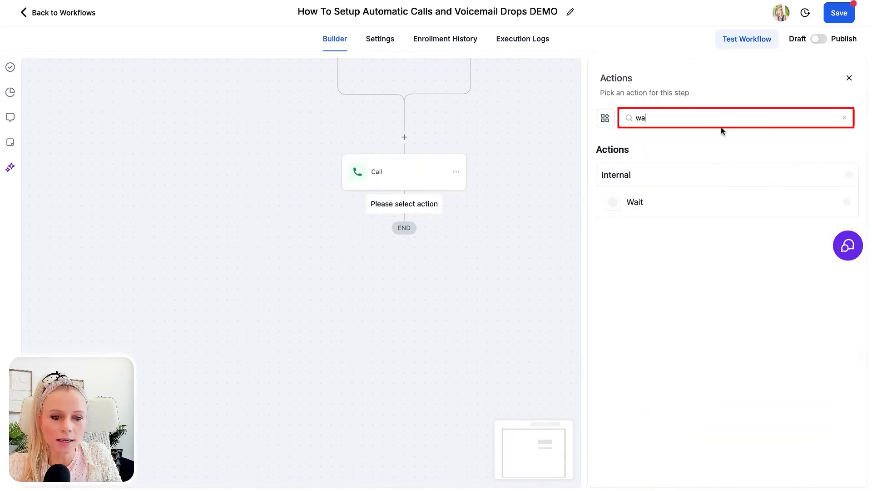
{"action": "double_click", "coordinate": [664, 121]}
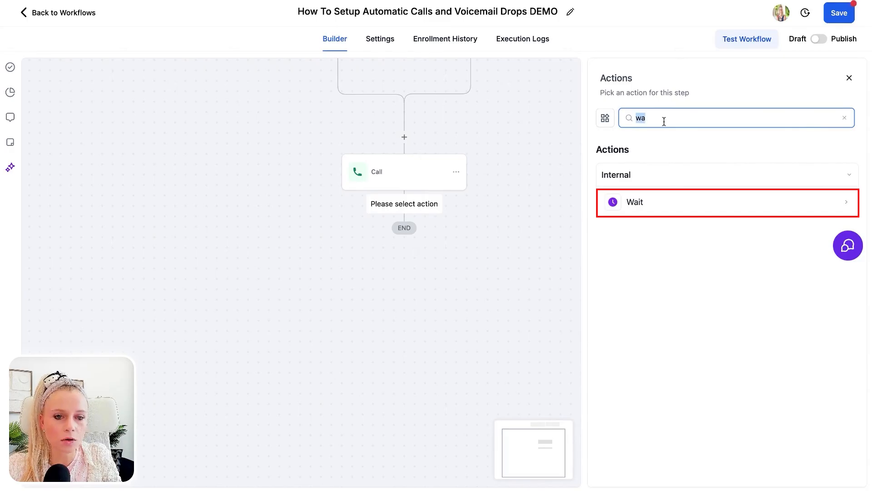
{"action": "type", "text": "voice"}
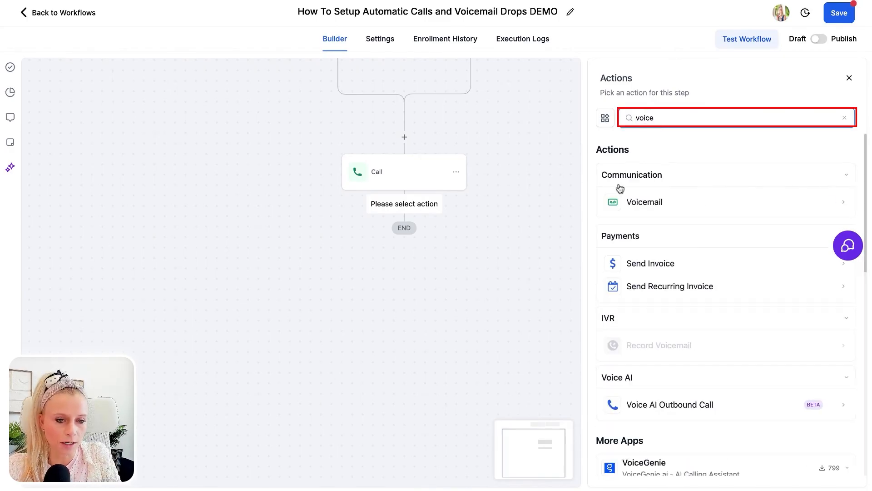
{"action": "left_click", "coordinate": [660, 200]}
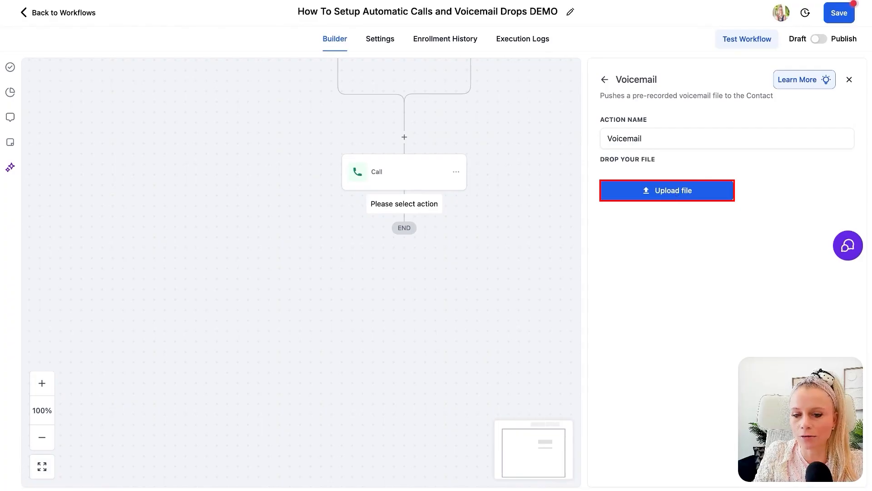
{"action": "left_click", "coordinate": [675, 194]}
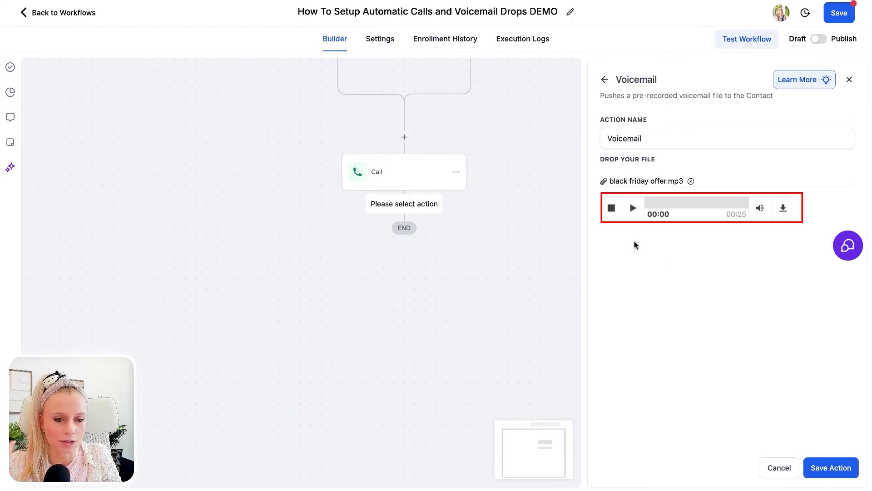
{"action": "left_click", "coordinate": [633, 209]}
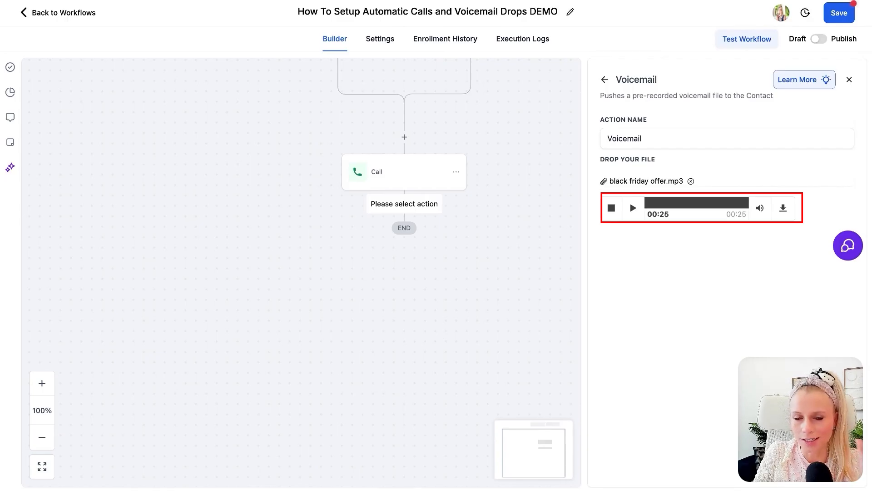
{"action": "left_click", "coordinate": [828, 471]}
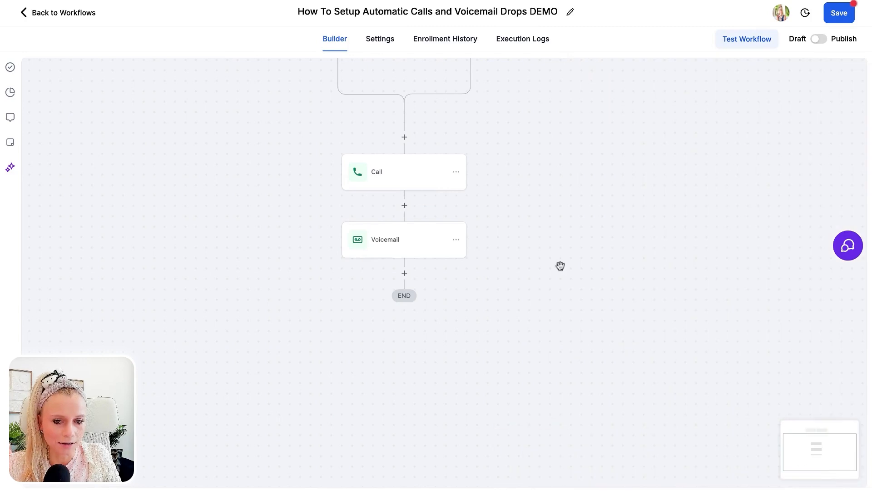
Step: Add an SMS action after the voicemail, greeting {{contact.first_name}}, offering Black Friday promo help within 24 hours and asking for the reply "Interested"
{"action": "left_click_drag", "start_coordinate": [548, 328], "coordinate": [550, 263]}
{"action": "left_click", "coordinate": [405, 210]}
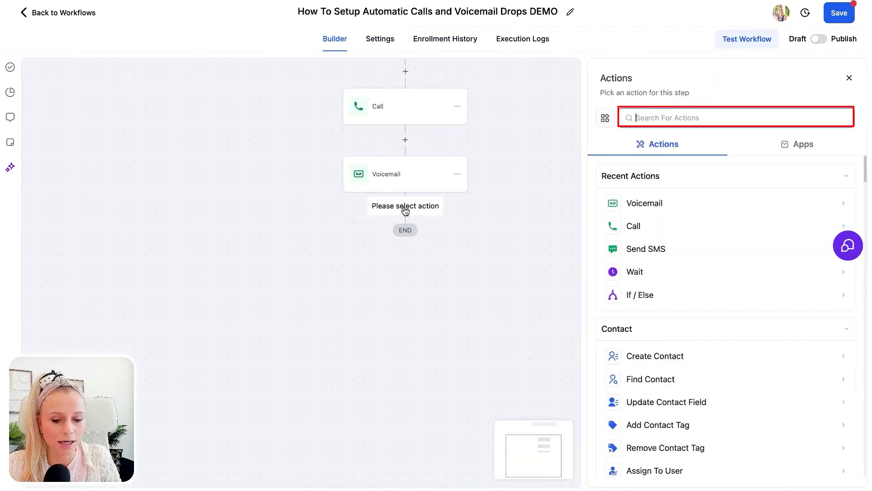
{"action": "type", "text": "sms"}
{"action": "left_click", "coordinate": [649, 204]}
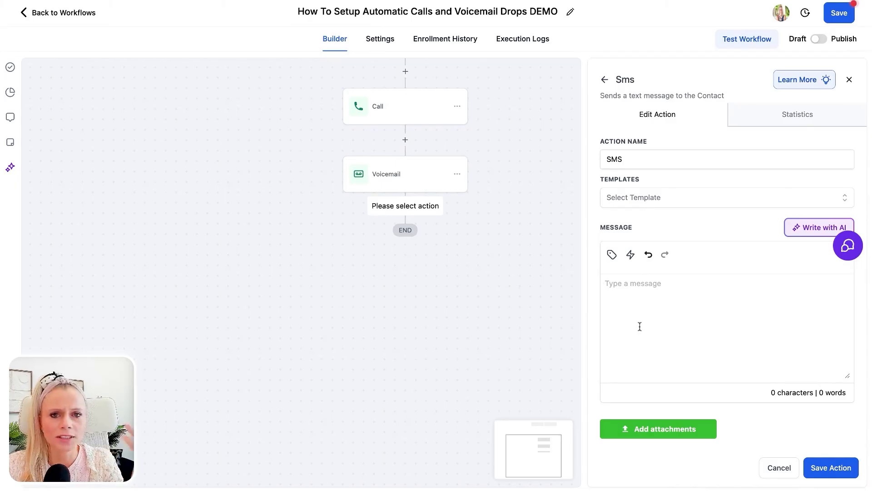
{"action": "type", "text": "Hey {{contact.first_name}}, do you have your Black Friday promo ready and up and running, or would you like some help? I have something that gets you up and running in 24 hours! Simply reply \"Interested\" to this SMS and I will get you the deets."}
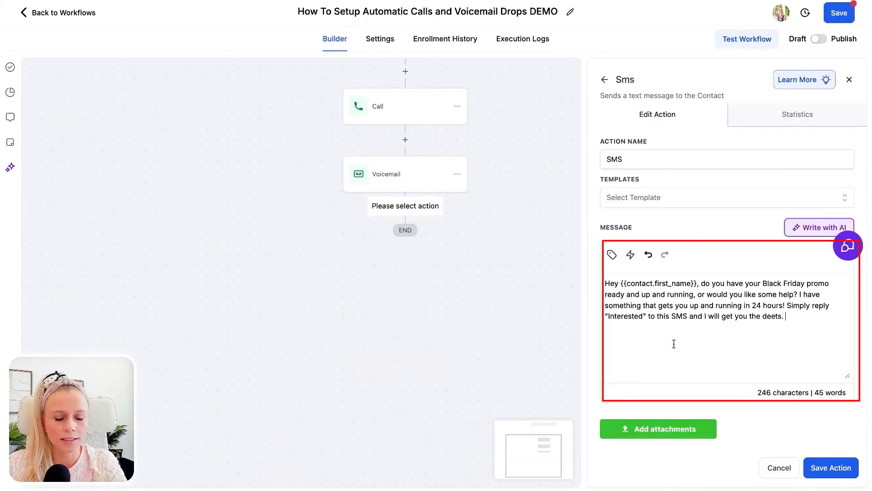
Step: Review the first-name placeholder in the SMS message and the Contact custom values available for it
{"action": "left_click_drag", "start_coordinate": [610, 284], "coordinate": [640, 285]}
{"action": "left_click_drag", "start_coordinate": [696, 285], "coordinate": [646, 284]}
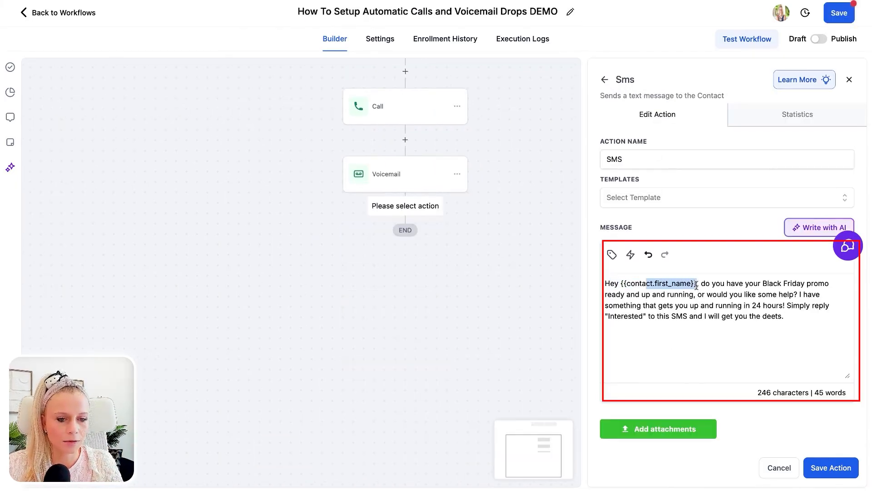
{"action": "left_click", "coordinate": [613, 254]}
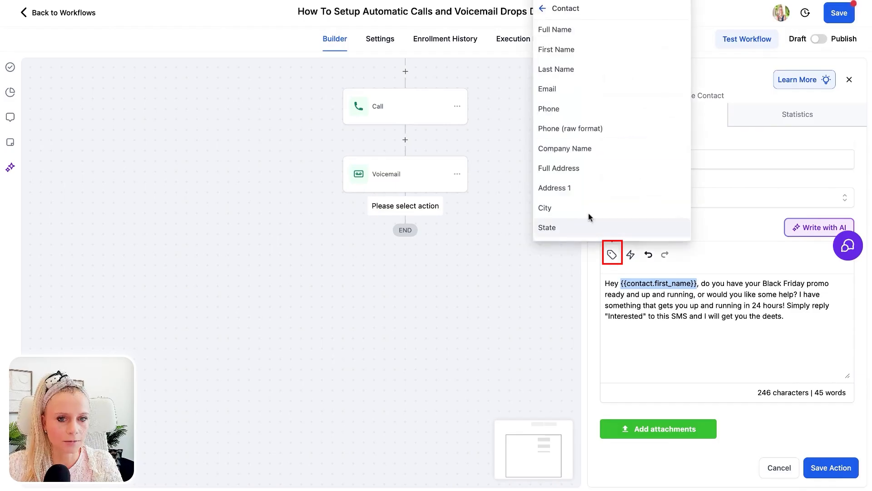
{"action": "left_click", "coordinate": [702, 333]}
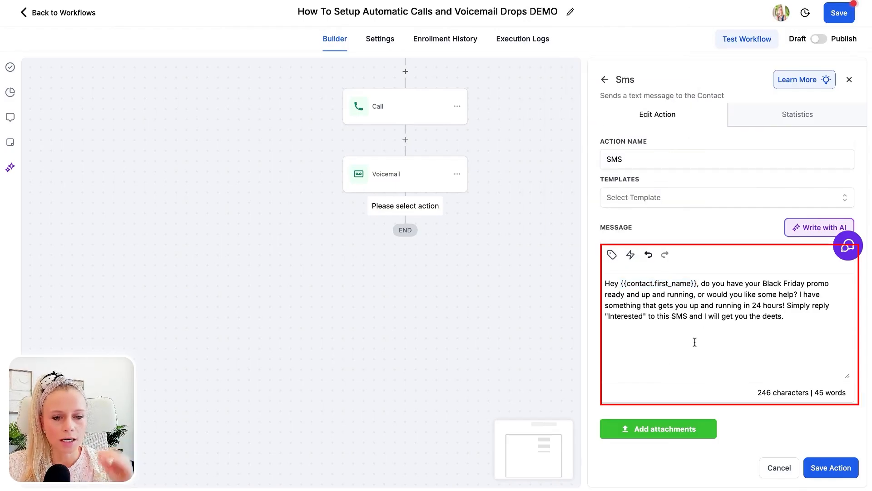
Step: Insert "are" before "up and running" in the SMS message's first question, review the remaining text and save the action
{"action": "left_click", "coordinate": [642, 294]}
{"action": "type", "text": "are"}
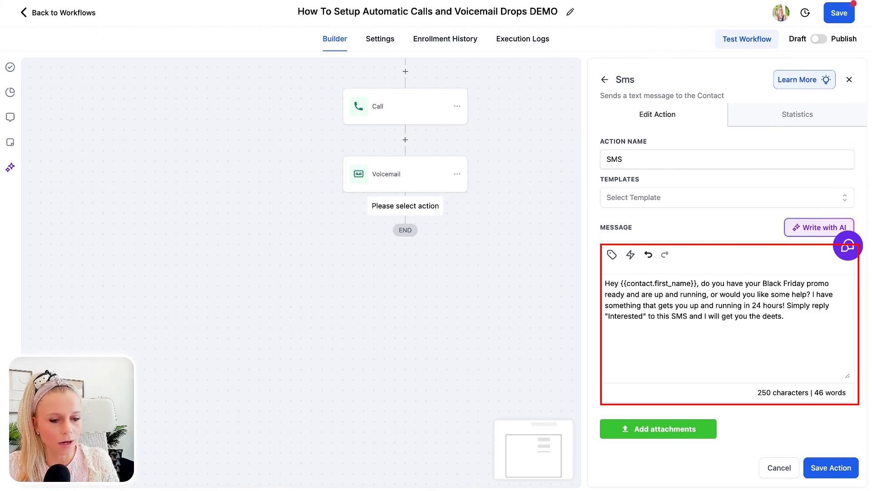
{"action": "key", "text": "shift+Right"}
{"action": "key", "text": "shift+Right"}
{"action": "key", "text": "shift+Right"}
{"action": "key", "text": "shift+Right"}
{"action": "key", "text": "shift+Right"}
{"action": "key", "text": "shift+Right"}
{"action": "key", "text": "shift+Right"}
{"action": "key", "text": "shift+Right"}
{"action": "key", "text": "shift+Right"}
{"action": "key", "text": "shift+Right"}
{"action": "key", "text": "shift+Right"}
{"action": "key", "text": "shift+Right"}
{"action": "key", "text": "shift+Right"}
{"action": "key", "text": "shift+Right"}
{"action": "key", "text": "shift+Right"}
{"action": "key", "text": "shift+Right"}
{"action": "key", "text": "shift+Right"}
{"action": "key", "text": "shift+Right"}
{"action": "key", "text": "shift+Right"}
{"action": "key", "text": "shift+Right"}
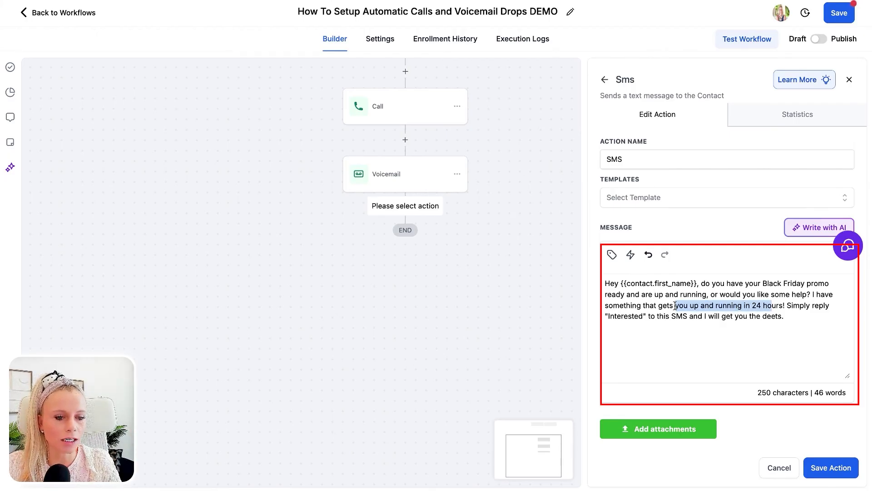
{"action": "left_click_drag", "start_coordinate": [793, 322], "coordinate": [788, 305]}
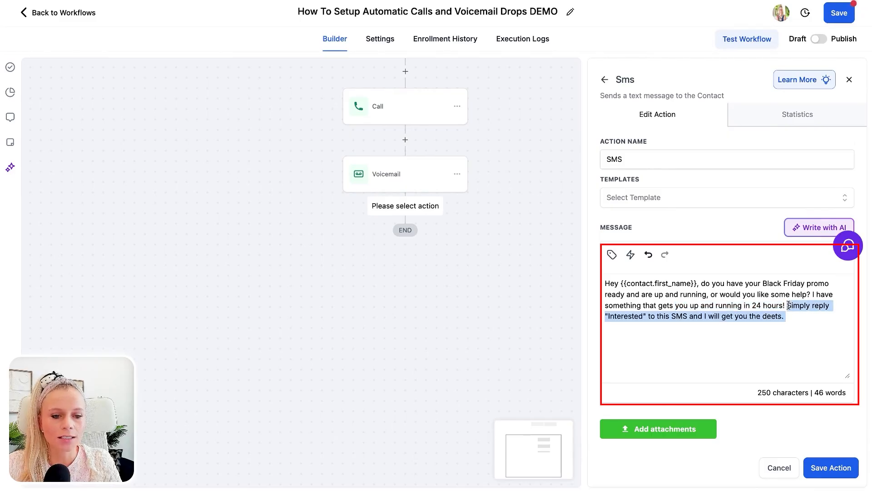
{"action": "left_click", "coordinate": [788, 336]}
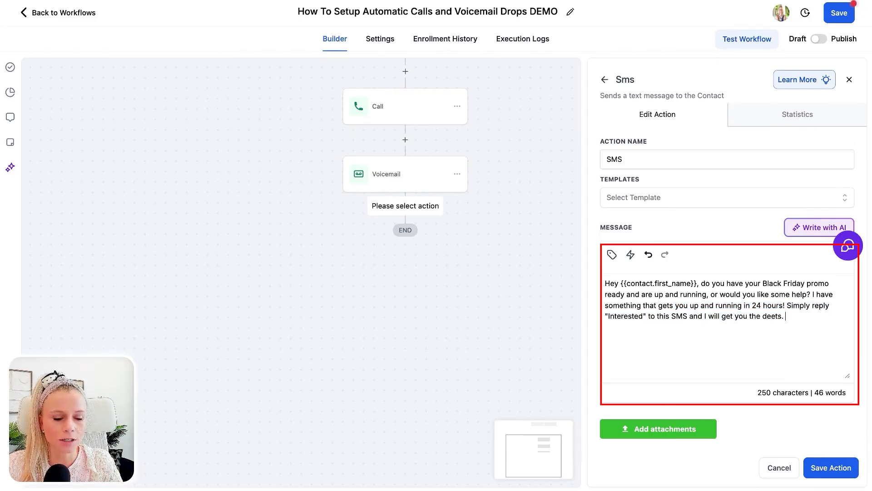
{"action": "left_click", "coordinate": [818, 469]}
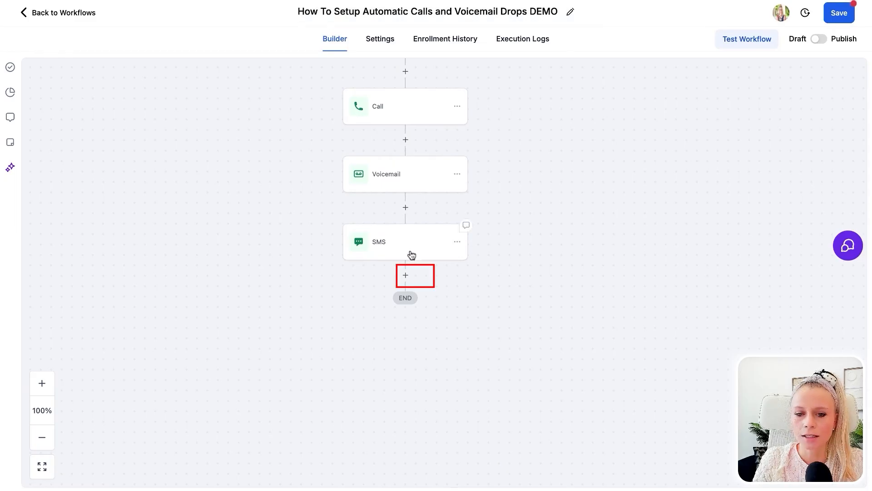
Step: Add a Wait action after the SMS that waits for a Contact Reply to the Call and SMS steps
{"action": "left_click", "coordinate": [405, 276]}
{"action": "type", "text": "w"}
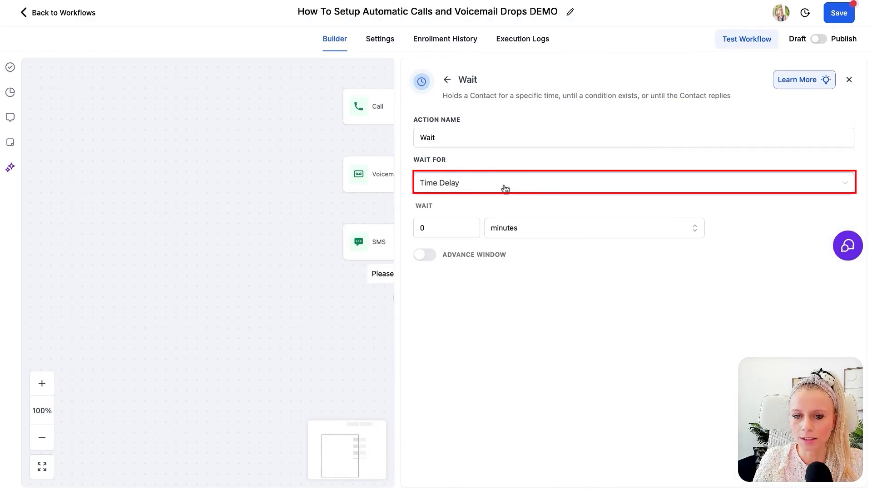
{"action": "left_click", "coordinate": [506, 188]}
{"action": "scroll", "coordinate": [500, 265], "scroll_direction": "down", "scroll_amount": 5}
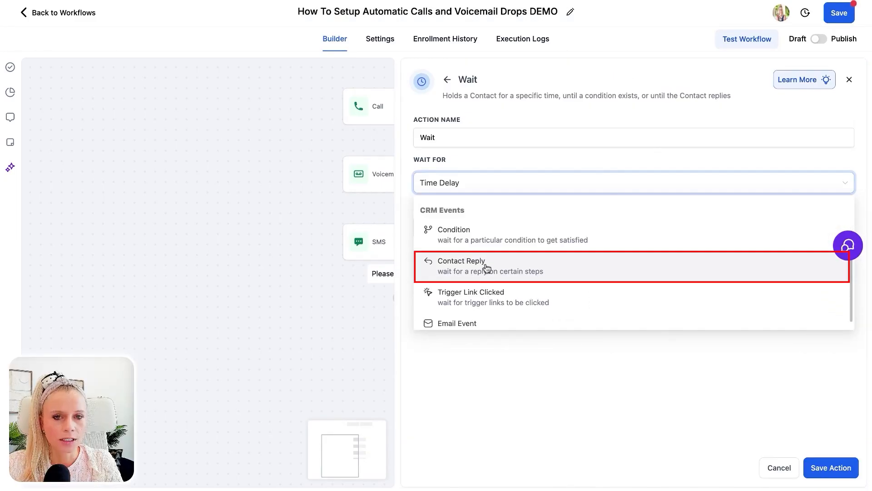
{"action": "left_click", "coordinate": [485, 268]}
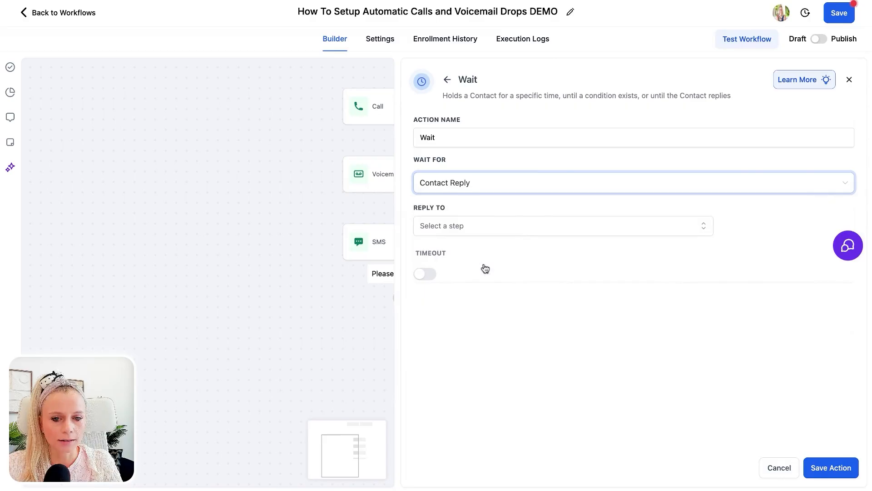
{"action": "left_click", "coordinate": [463, 225]}
{"action": "left_click", "coordinate": [462, 289]}
{"action": "left_click", "coordinate": [460, 307]}
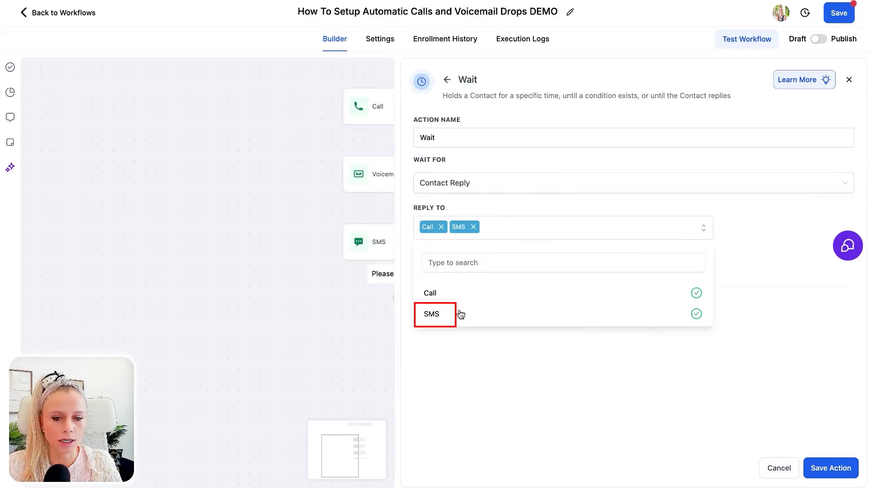
{"action": "left_click", "coordinate": [513, 361]}
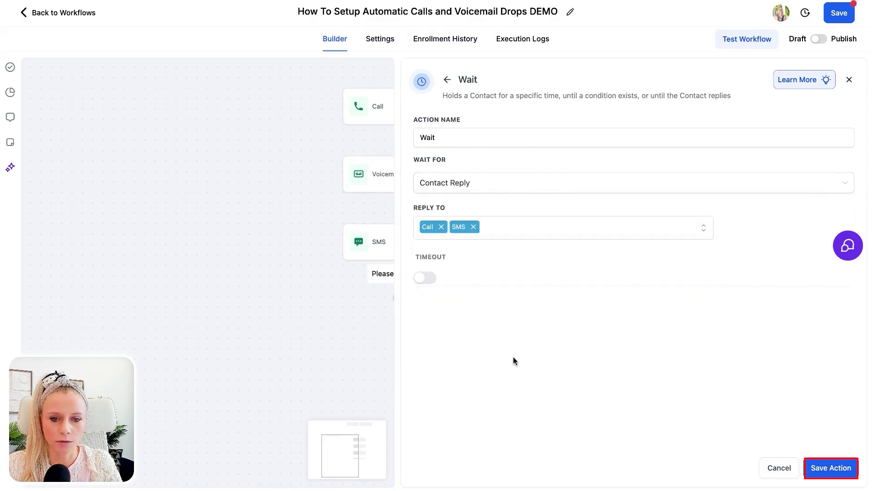
{"action": "left_click", "coordinate": [831, 468]}
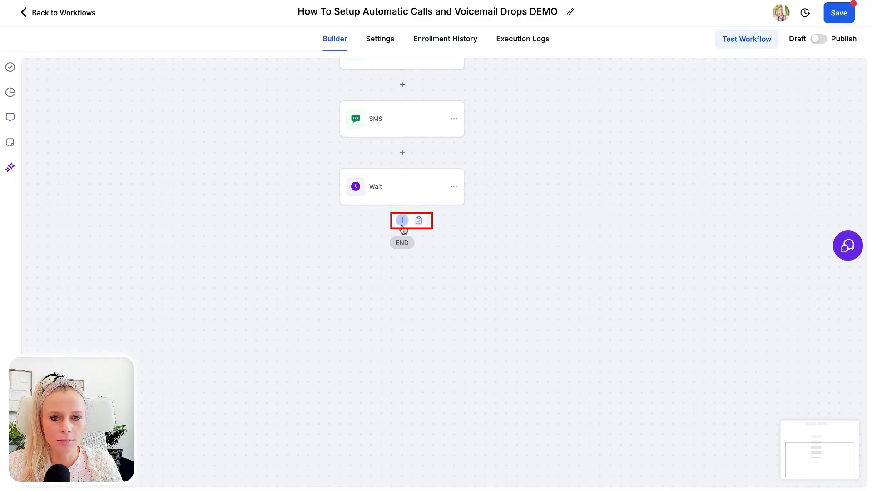
Step: Add an If / Else condition after the wait and name its first branch "replied"
{"action": "left_click", "coordinate": [402, 223]}
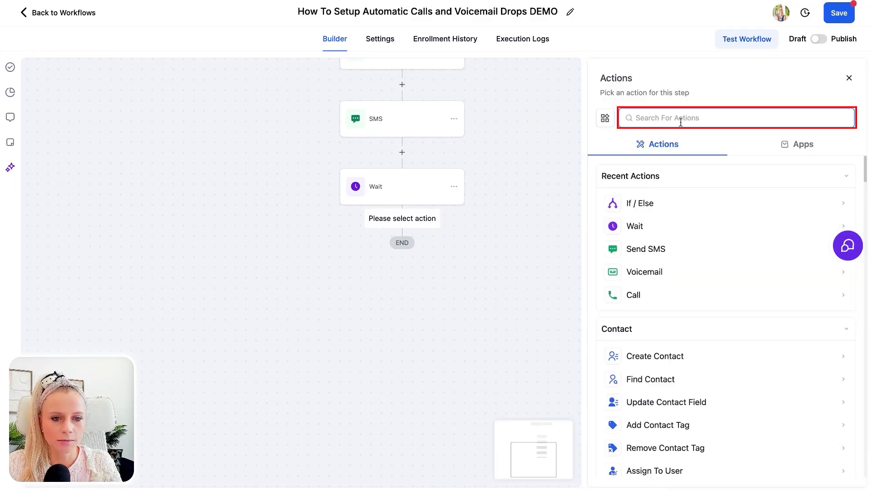
{"action": "type", "text": "if"}
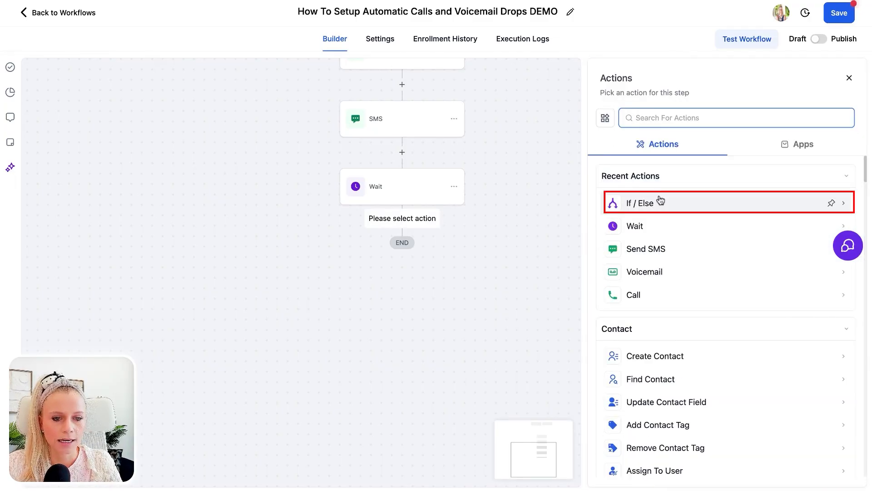
{"action": "left_click", "coordinate": [661, 255]}
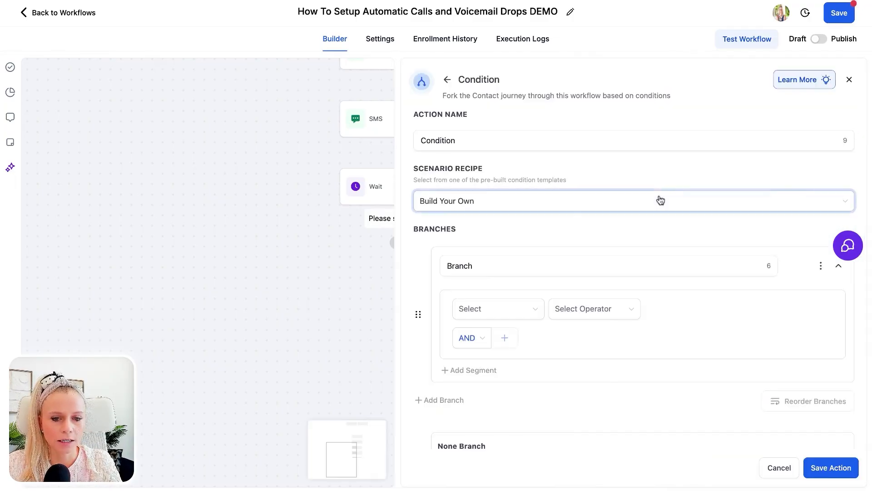
{"action": "left_click", "coordinate": [479, 265]}
{"action": "key", "text": "ctrl+a"}
{"action": "type", "text": "re"}
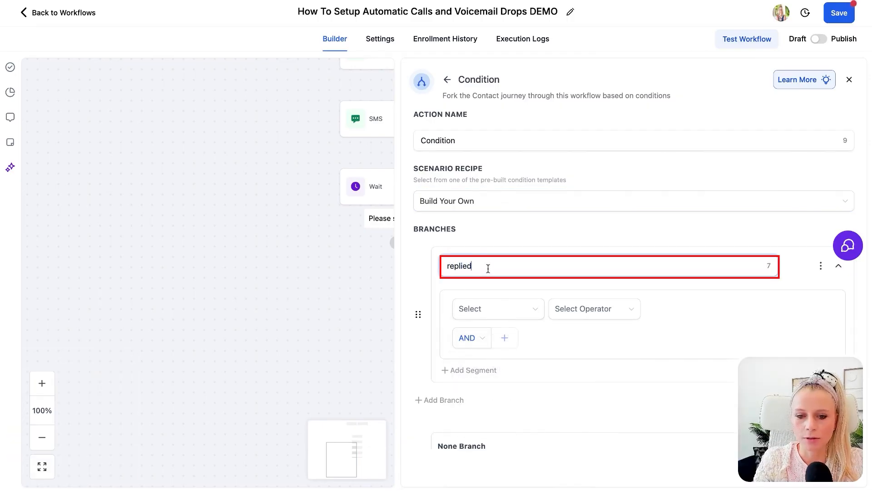
Step: Set the condition of the replied branch to Contact replied with the value True
{"action": "left_click", "coordinate": [502, 308]}
{"action": "type", "text": "repl"}
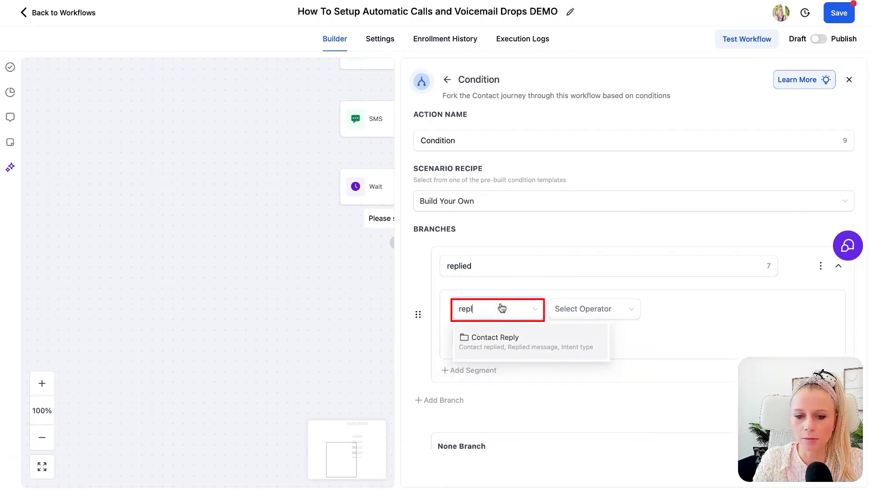
{"action": "left_click", "coordinate": [508, 335]}
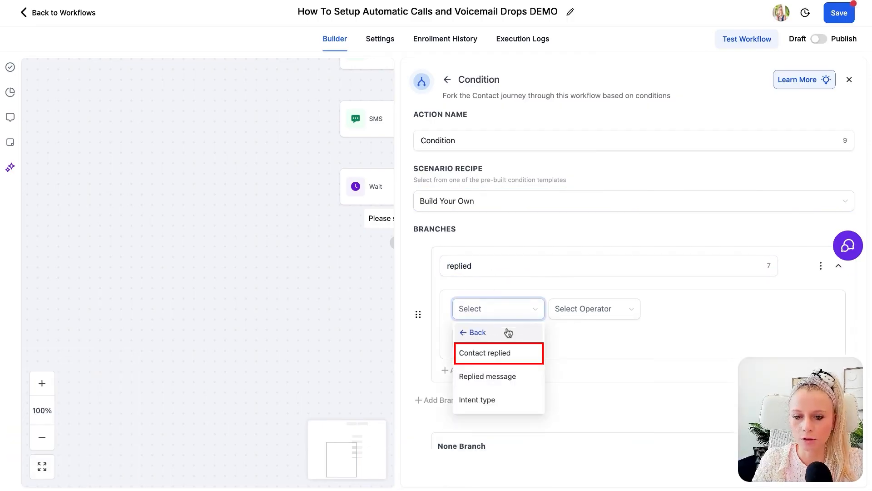
{"action": "left_click", "coordinate": [522, 360]}
{"action": "left_click", "coordinate": [580, 331]}
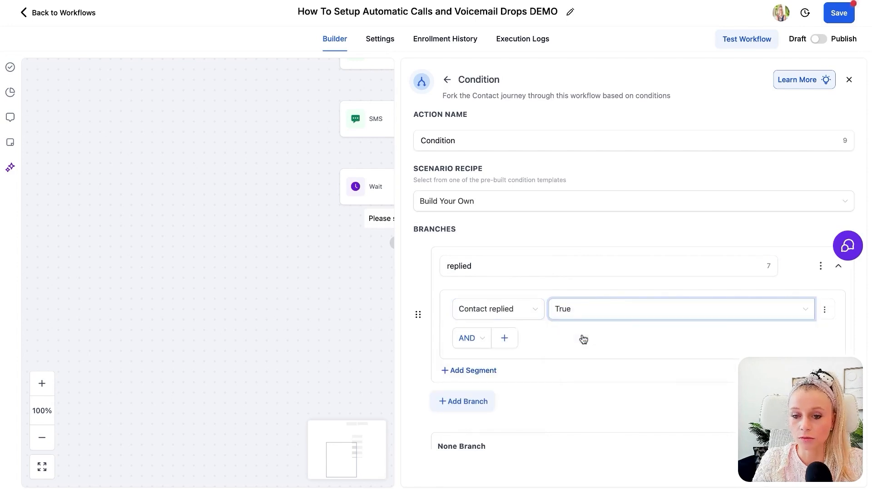
Step: Change the replied branch's condition to Replied message Contains "Interested"
{"action": "left_click", "coordinate": [527, 318]}
{"action": "left_click", "coordinate": [518, 379]}
{"action": "left_click", "coordinate": [587, 309]}
{"action": "left_click", "coordinate": [590, 332]}
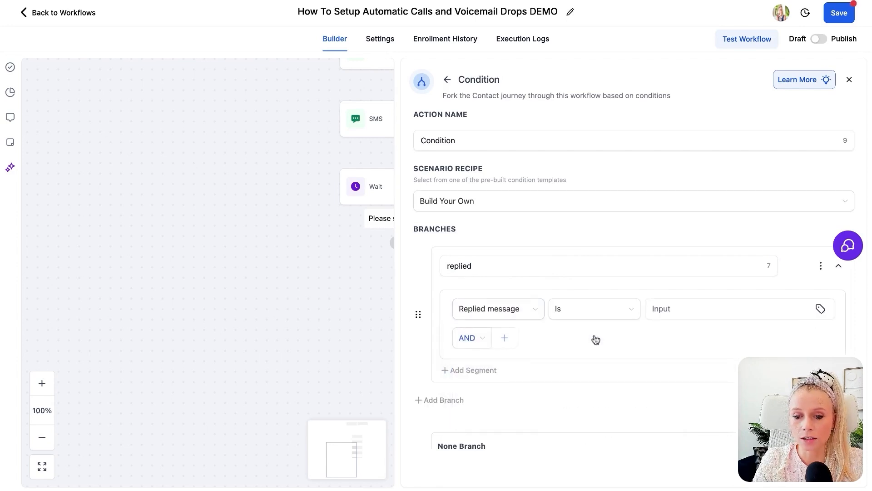
{"action": "left_click", "coordinate": [591, 309]}
{"action": "left_click", "coordinate": [615, 370]}
{"action": "left_click", "coordinate": [681, 313]}
{"action": "type", "text": "Interested"}
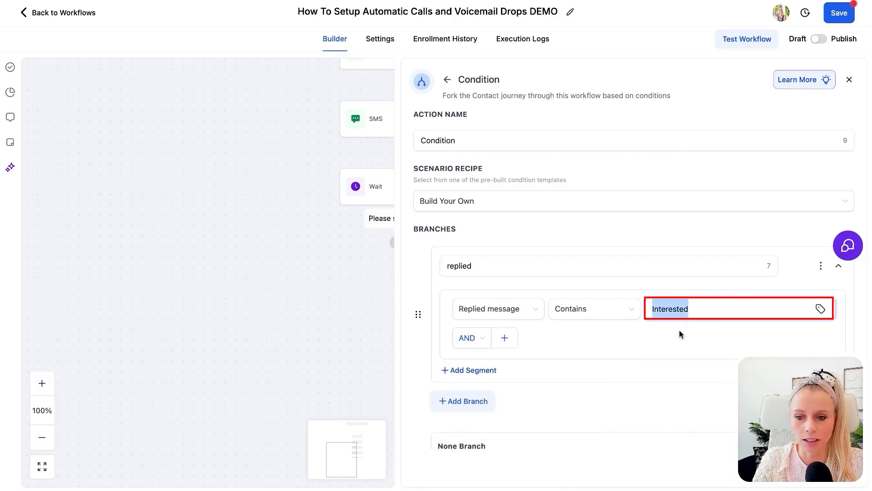
Step: Name the None branch "Did not reply" and save the condition action
{"action": "scroll", "coordinate": [671, 333], "scroll_direction": "down", "scroll_amount": 1}
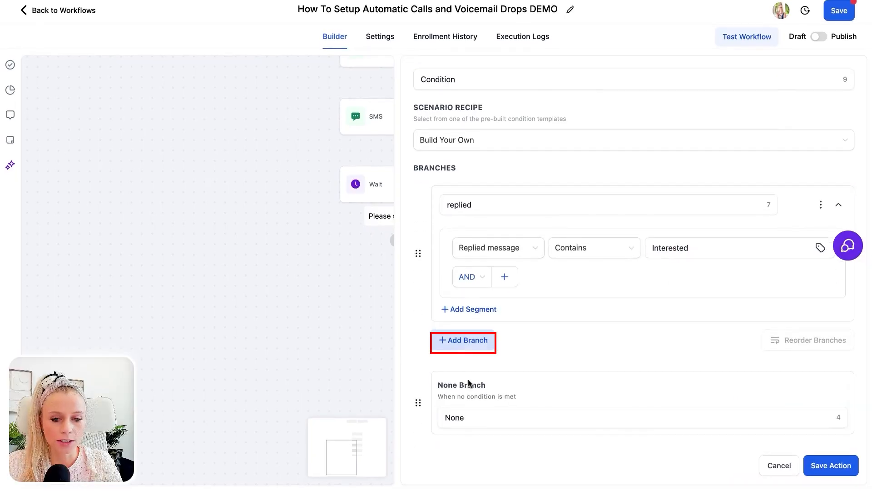
{"action": "double_click", "coordinate": [481, 417]}
{"action": "type", "text": "Did not reply"}
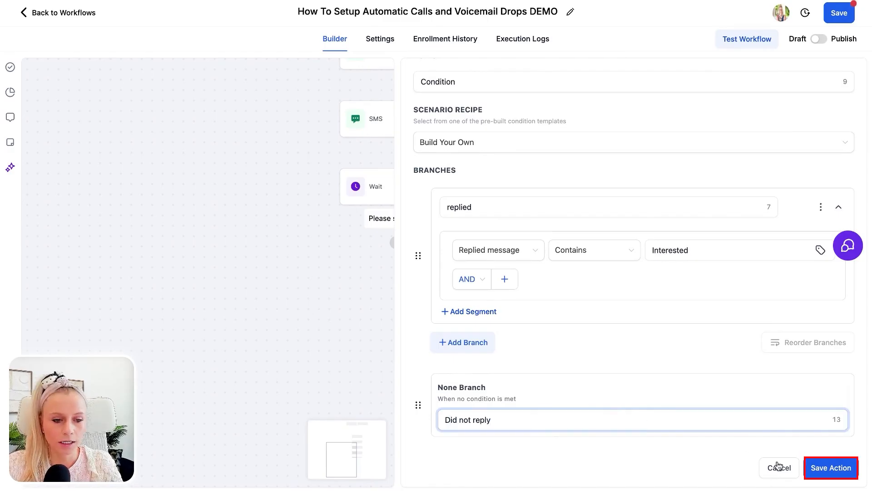
{"action": "left_click", "coordinate": [827, 468]}
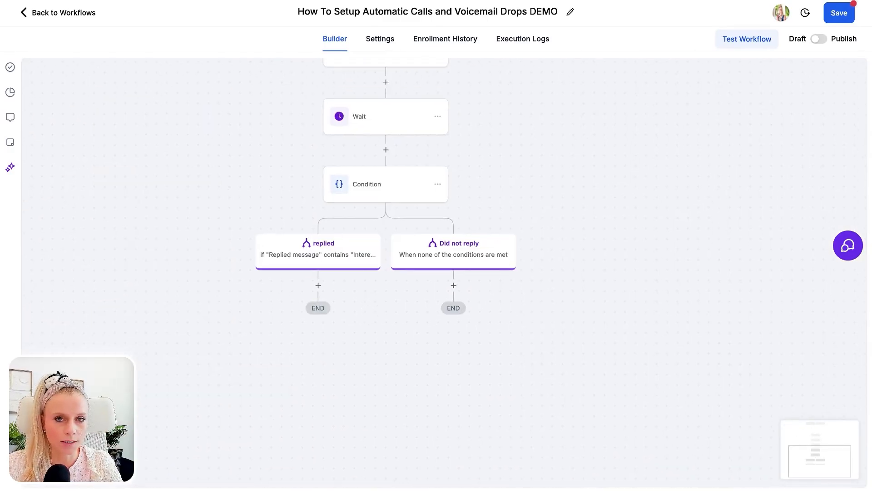
Step: Add a Send SMS action under the replied branch reading "Hey {{contact.name}}, great- here is the link to the offer, let me know if you are in or out!"
{"action": "left_click", "coordinate": [318, 285]}
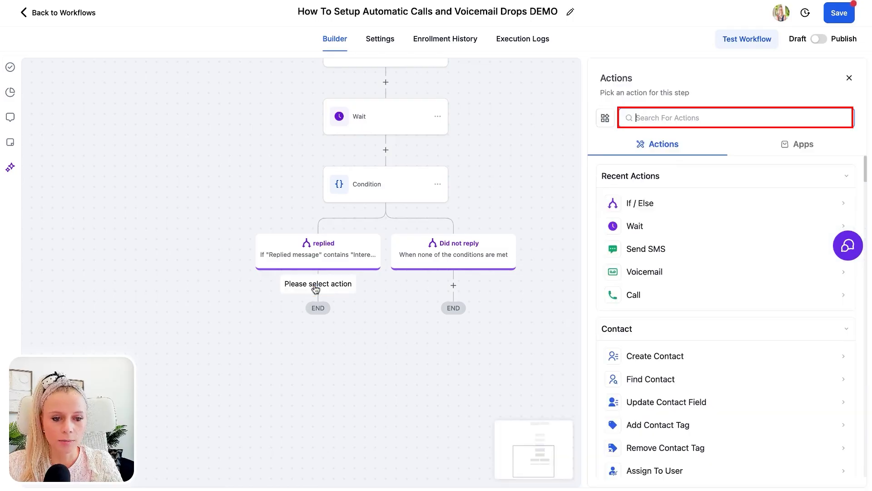
{"action": "left_click", "coordinate": [680, 118]}
{"action": "type", "text": "sms"}
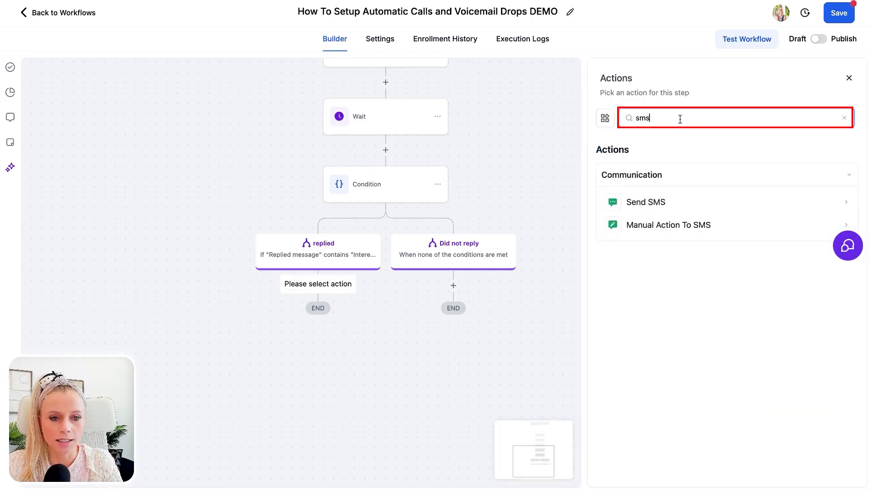
{"action": "left_click", "coordinate": [666, 201]}
{"action": "type", "text": "Hey {{contact.name}}, great- here is the link to the offer, let me know if you are in or out!"}
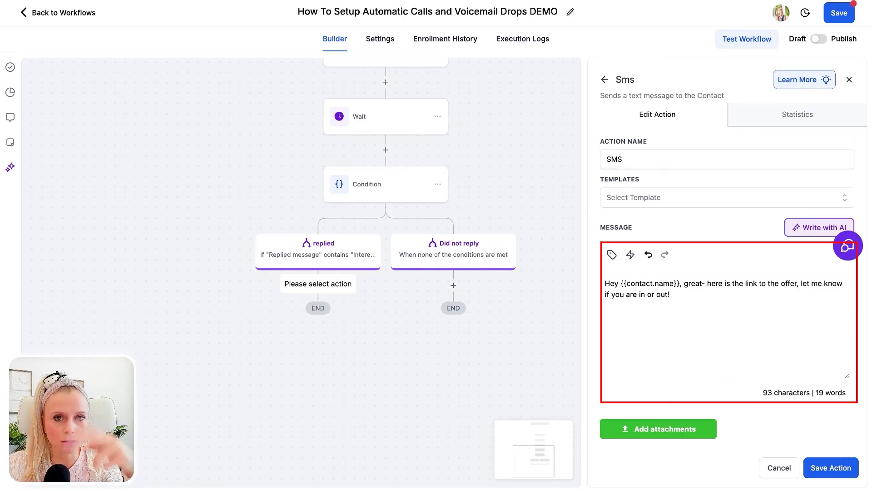
{"action": "left_click", "coordinate": [831, 468]}
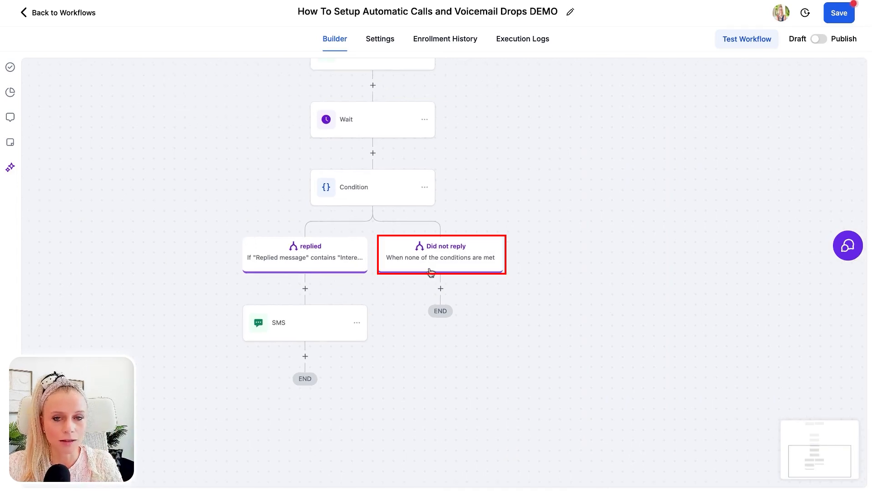
Step: Copy the Call action near the workflow's start and paste it under the Did not reply branch
{"action": "scroll", "coordinate": [519, 119], "scroll_direction": "up", "scroll_amount": 5}
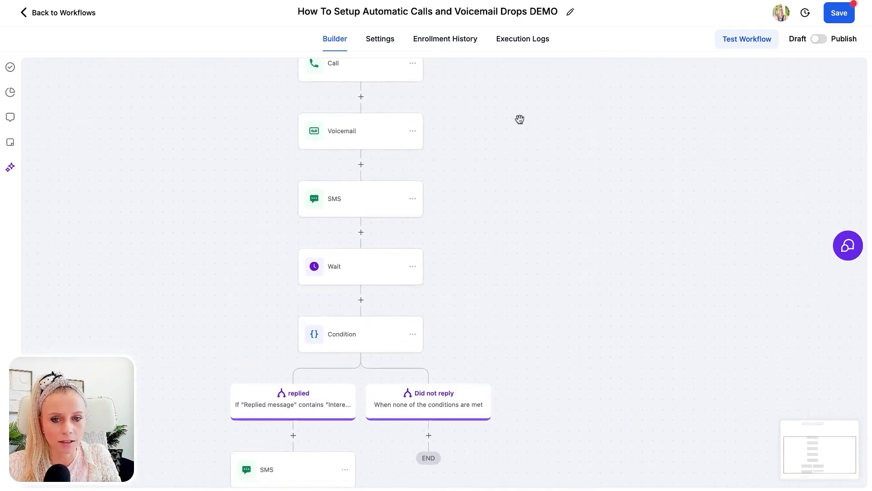
{"action": "left_click", "coordinate": [412, 104]}
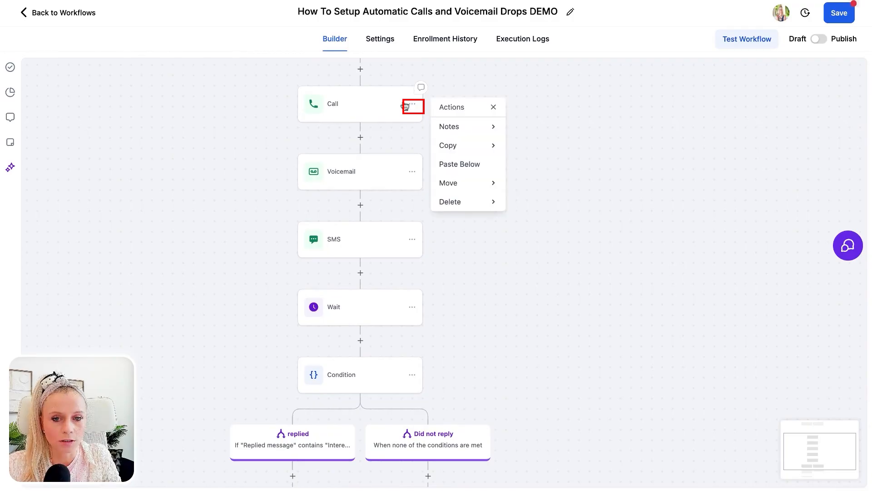
{"action": "mouse_move", "coordinate": [496, 147]}
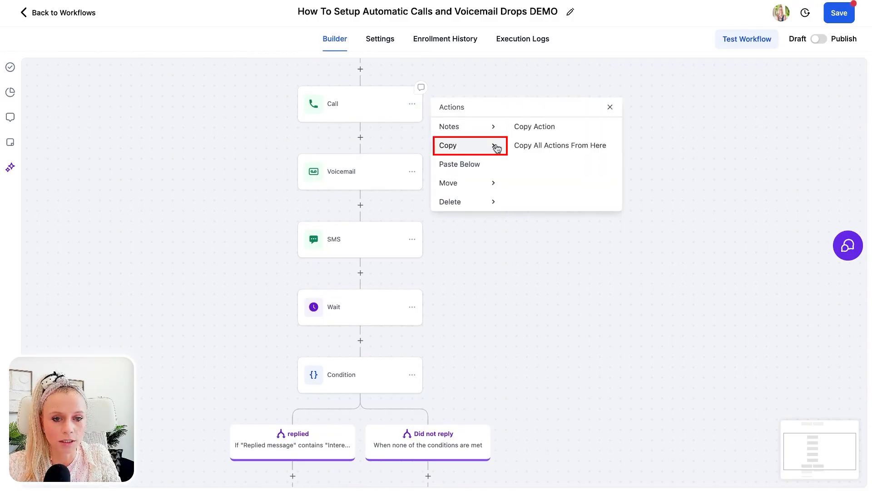
{"action": "left_click", "coordinate": [522, 129]}
{"action": "scroll", "coordinate": [565, 385], "scroll_direction": "down", "scroll_amount": 1}
{"action": "scroll", "coordinate": [565, 384], "scroll_direction": "down", "scroll_amount": 8}
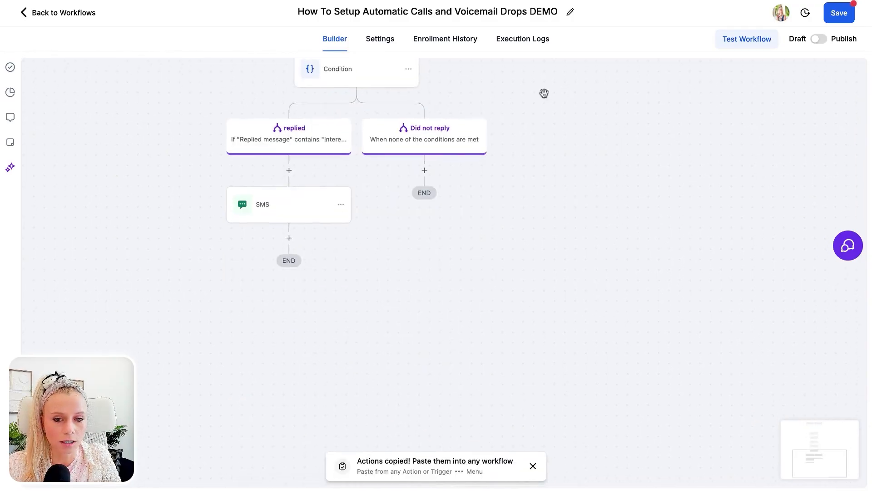
{"action": "left_click", "coordinate": [441, 174]}
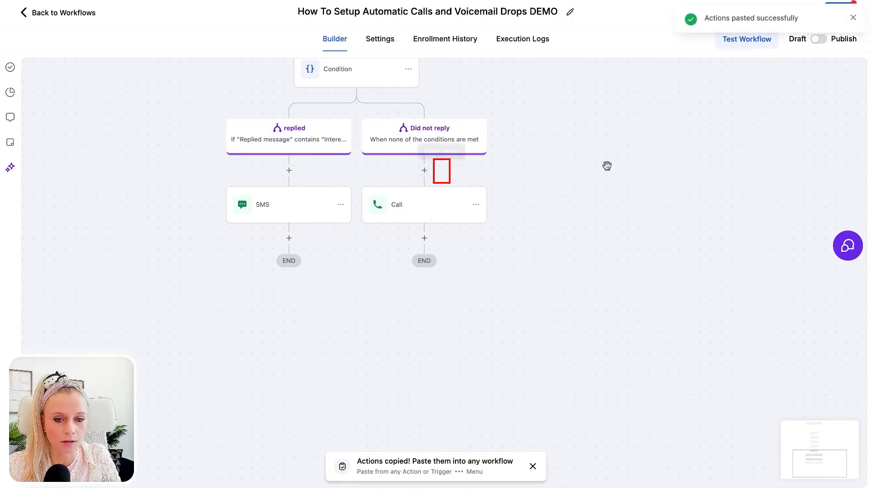
Step: Insert a time-delay Wait action named "Wait 12 hours" before the pasted Call, set it to 12 hours and save it
{"action": "left_click", "coordinate": [424, 169]}
{"action": "type", "text": "wait"}
{"action": "left_click", "coordinate": [653, 203]}
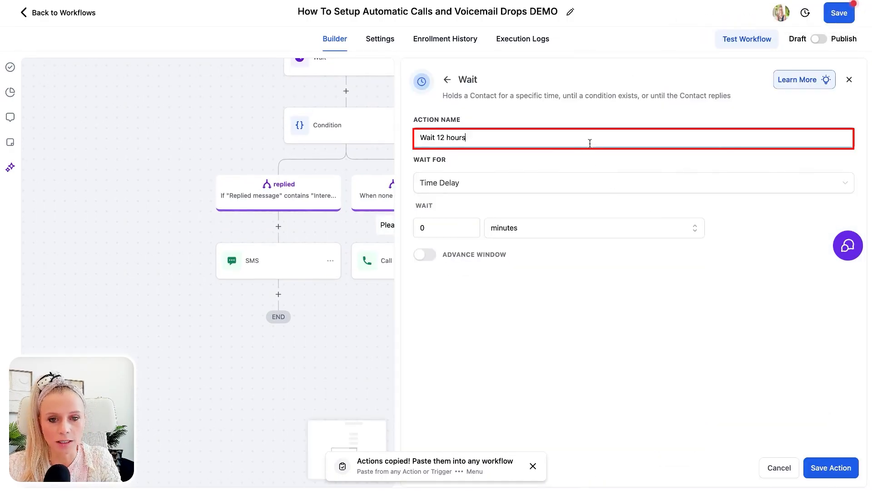
{"action": "left_click", "coordinate": [463, 228]}
{"action": "type", "text": "12"}
{"action": "left_click", "coordinate": [538, 227]}
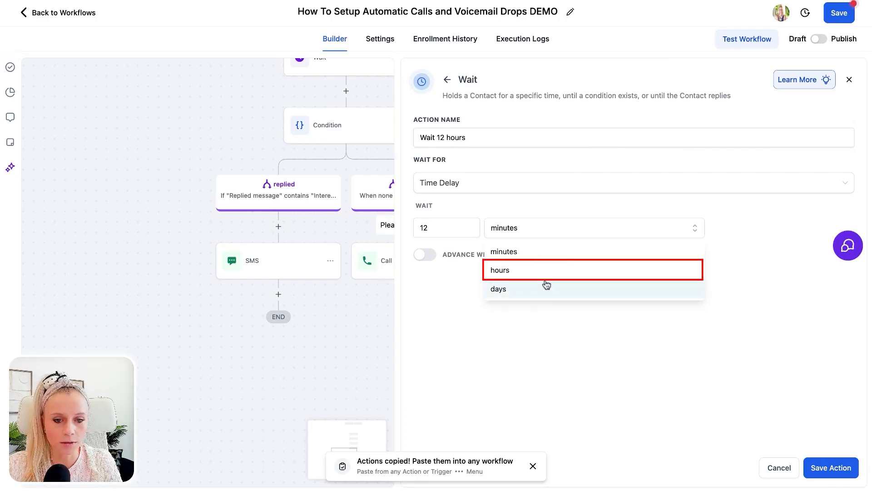
{"action": "left_click", "coordinate": [546, 271]}
{"action": "left_click", "coordinate": [832, 468]}
Step: Copy the original Voicemail action and paste it after the Call in the Did not reply branch
{"action": "scroll", "coordinate": [551, 228], "scroll_direction": "up", "scroll_amount": 5}
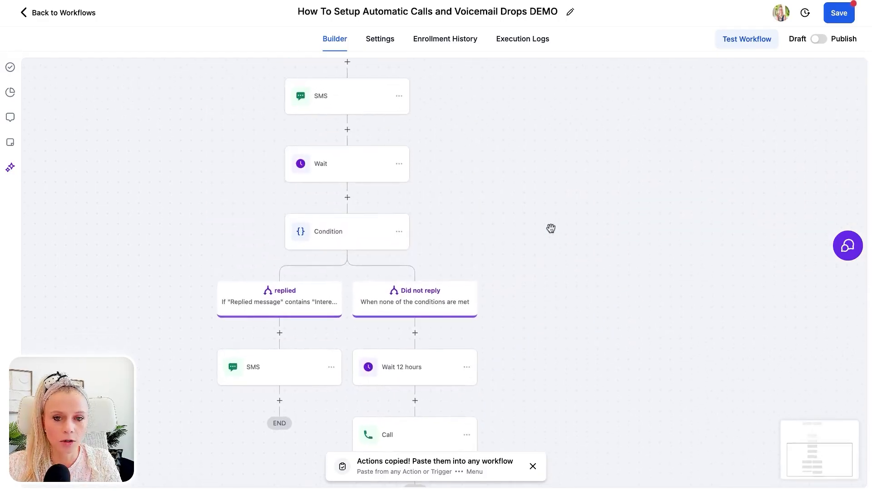
{"action": "scroll", "coordinate": [552, 228], "scroll_direction": "up", "scroll_amount": 2}
{"action": "left_click", "coordinate": [473, 126]}
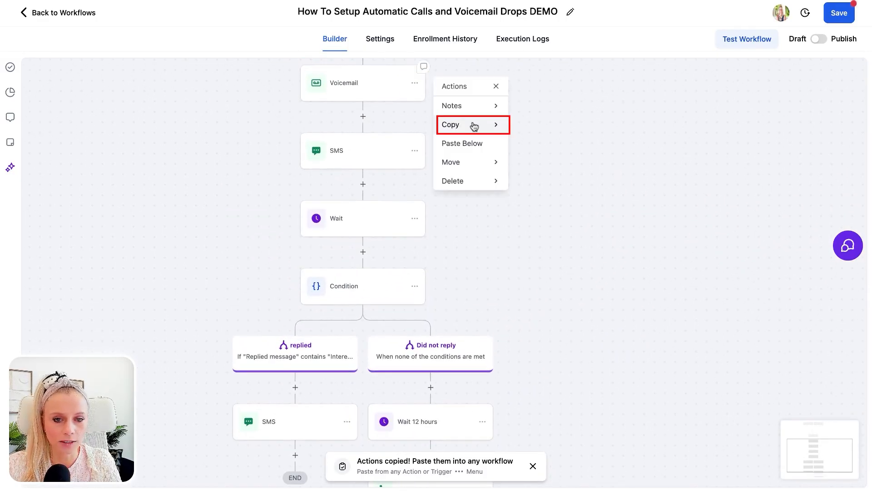
{"action": "left_click", "coordinate": [532, 110]}
{"action": "scroll", "coordinate": [560, 286], "scroll_direction": "down", "scroll_amount": 1}
{"action": "scroll", "coordinate": [560, 286], "scroll_direction": "down", "scroll_amount": 5}
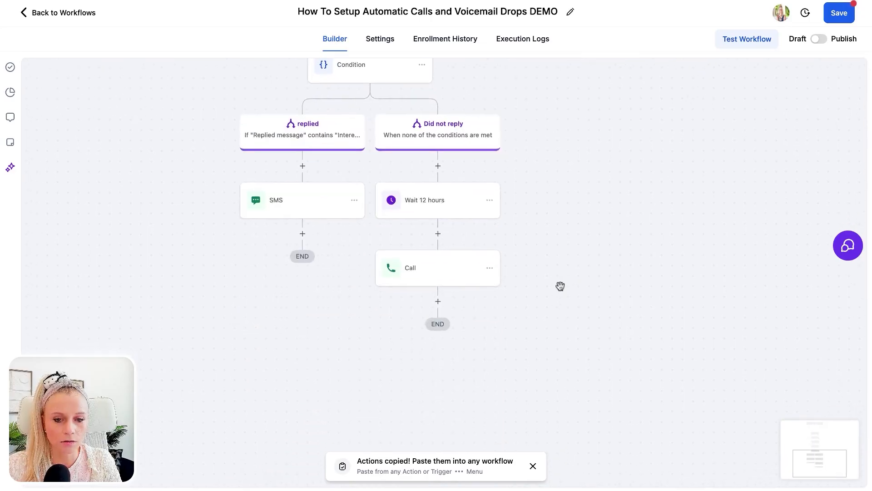
{"action": "left_click", "coordinate": [458, 298]}
Step: Replace the pasted Voicemail action's audio file with "better time to call.mp3" and save the action
{"action": "left_click", "coordinate": [443, 331]}
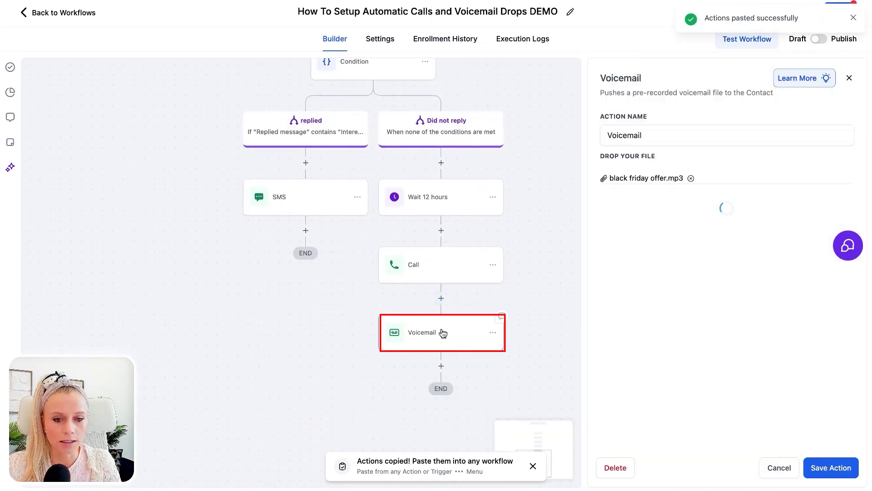
{"action": "left_click_drag", "start_coordinate": [609, 179], "coordinate": [684, 179]}
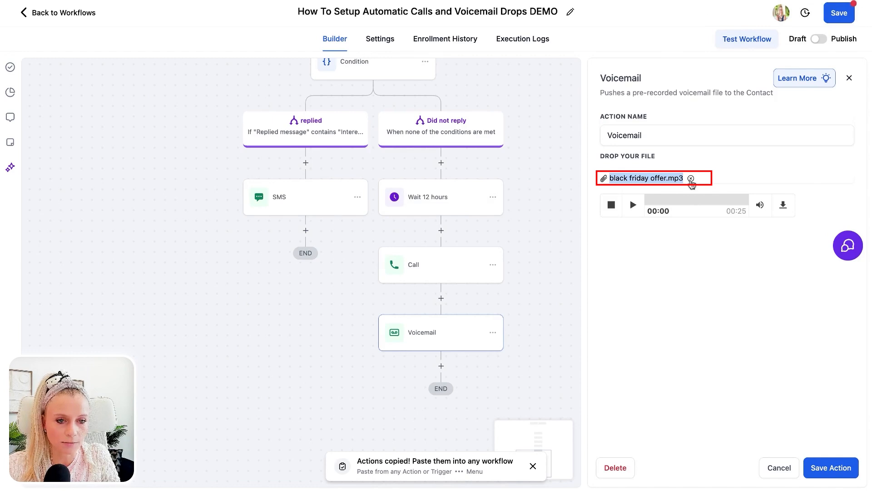
{"action": "left_click", "coordinate": [691, 178]}
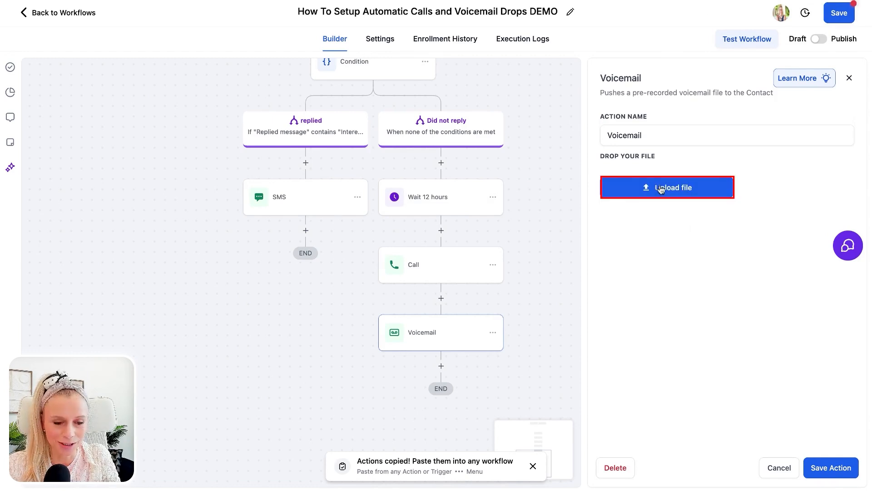
{"action": "left_click", "coordinate": [662, 188]}
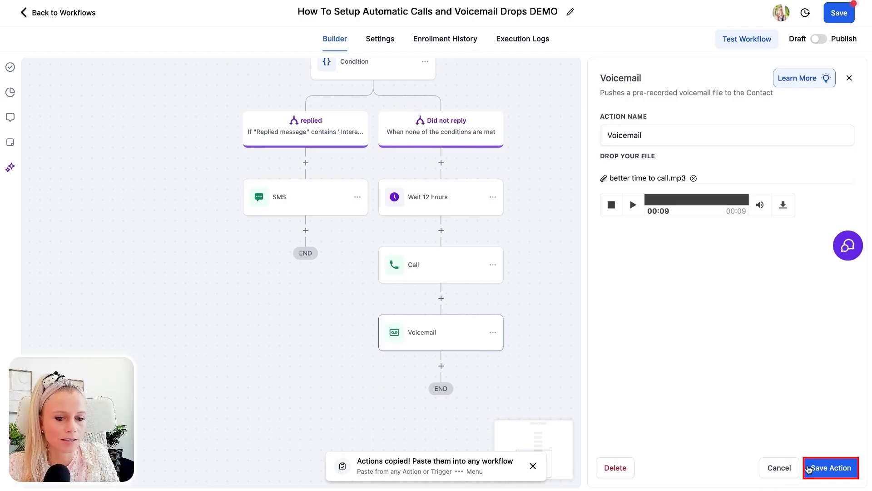
{"action": "left_click", "coordinate": [828, 467]}
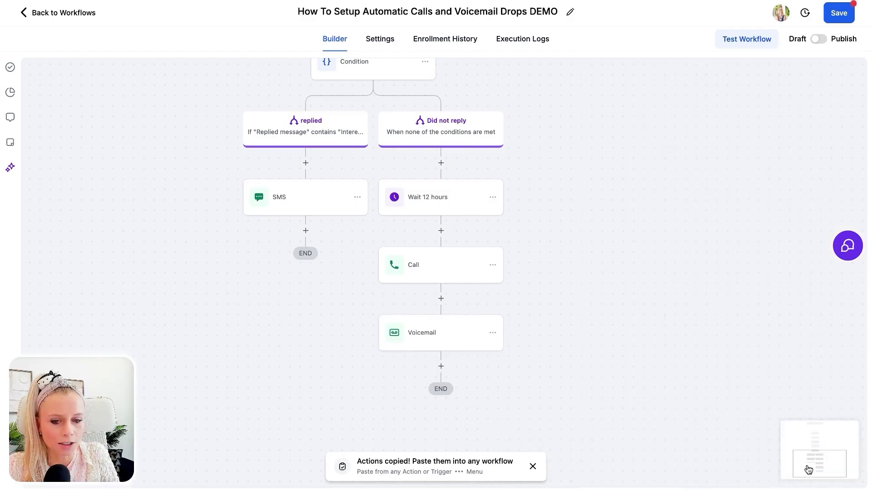
Step: Switch the workflow from Draft to Publish and save it
{"action": "left_click", "coordinate": [819, 40]}
{"action": "left_click", "coordinate": [840, 14]}
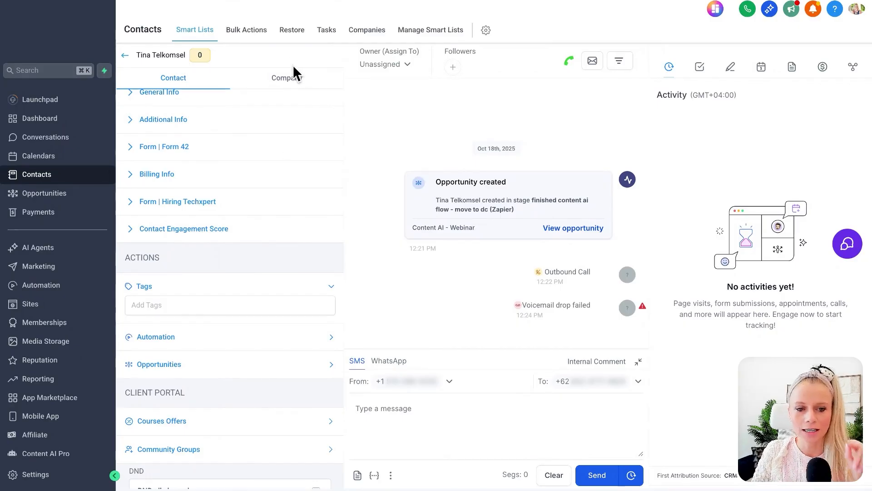
Step: Add the "voice mail" tag to the open test contact to trigger the workflow
{"action": "left_click", "coordinate": [163, 305]}
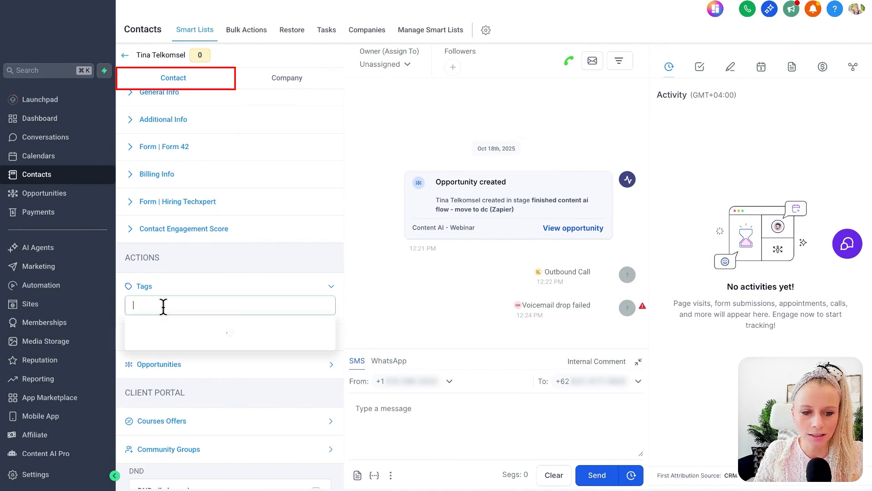
{"action": "type", "text": "voice mail"}
{"action": "left_click", "coordinate": [188, 325]}
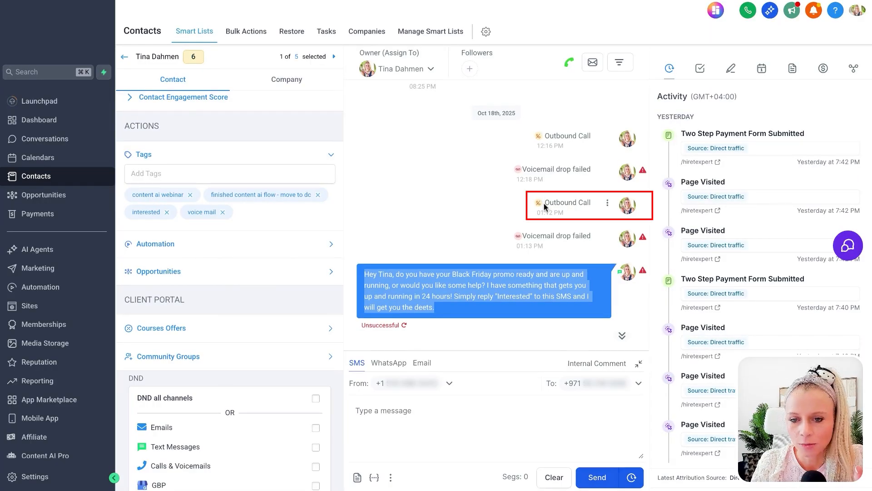
Step: Review the outbound call, voicemail drop and SMS entries in the tagged contact's conversation history
{"action": "left_click", "coordinate": [544, 203]}
{"action": "left_click_drag", "start_coordinate": [523, 236], "coordinate": [591, 238]}
{"action": "left_click", "coordinate": [448, 248]}
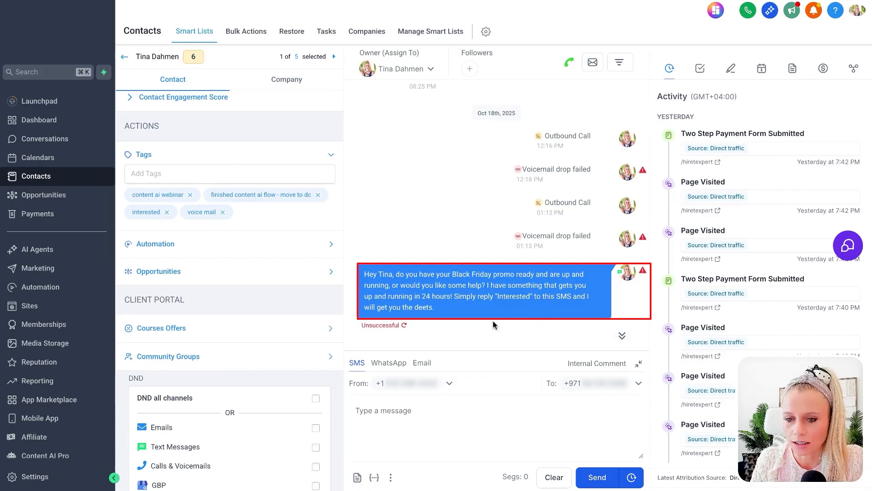
{"action": "scroll", "coordinate": [493, 321], "scroll_direction": "down", "scroll_amount": 1}
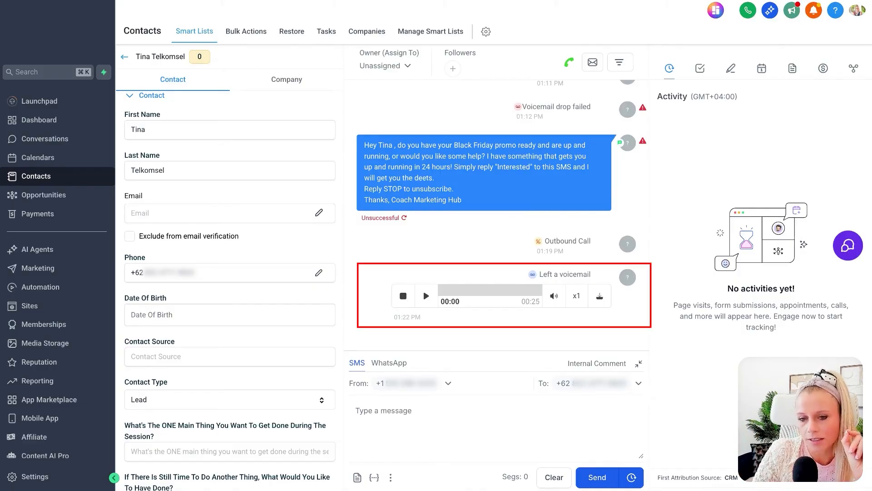
Step: Add the "voice mail" tag to the open test contact again to retrigger the workflow
{"action": "scroll", "coordinate": [271, 111], "scroll_direction": "up", "scroll_amount": 1}
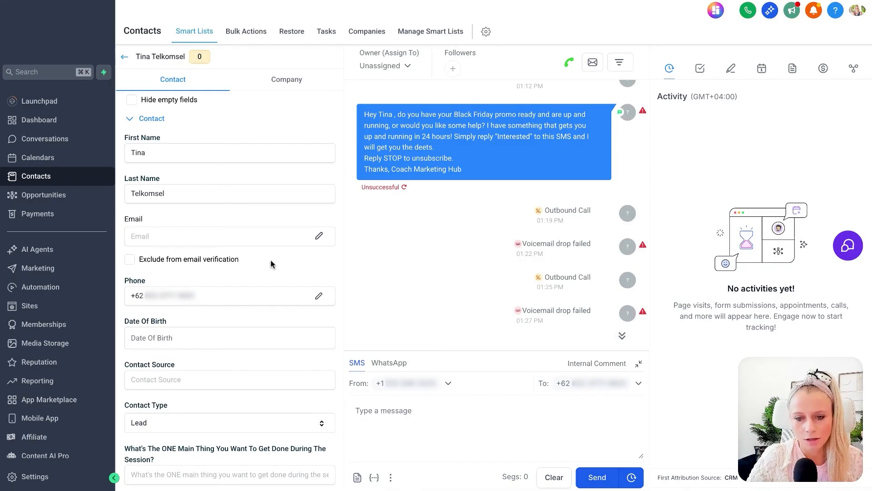
{"action": "scroll", "coordinate": [269, 353], "scroll_direction": "down", "scroll_amount": 10}
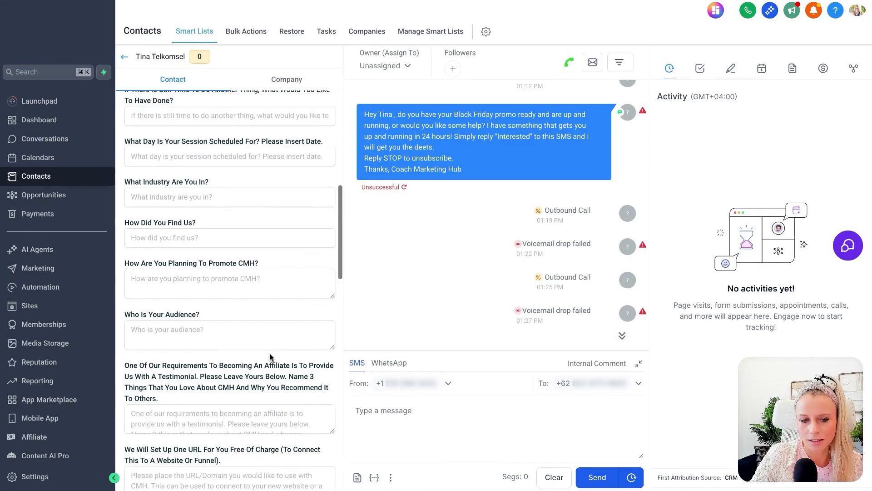
{"action": "scroll", "coordinate": [246, 350], "scroll_direction": "down", "scroll_amount": 6}
{"action": "scroll", "coordinate": [246, 350], "scroll_direction": "down", "scroll_amount": 12}
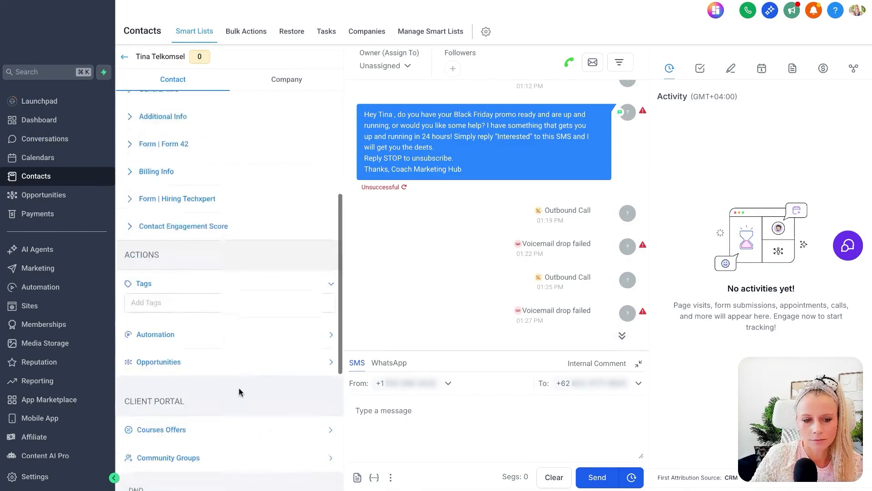
{"action": "left_click", "coordinate": [162, 276]}
{"action": "type", "text": "setup"}
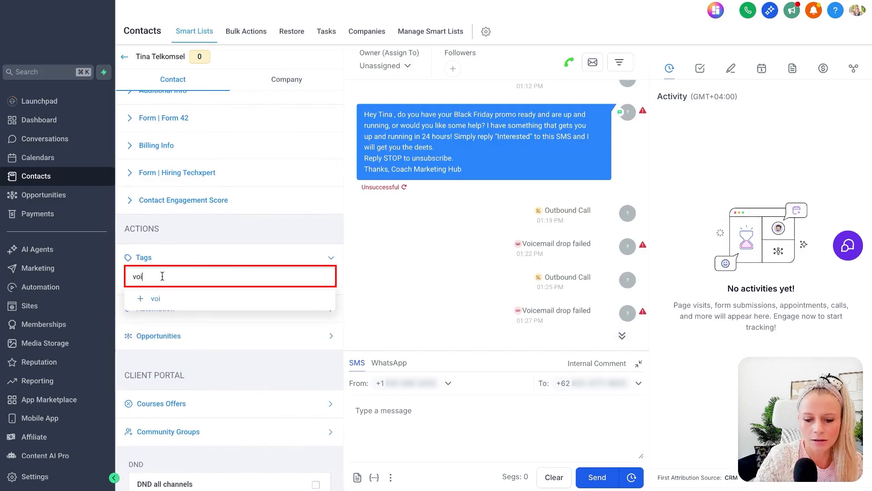
{"action": "left_click", "coordinate": [216, 300]}
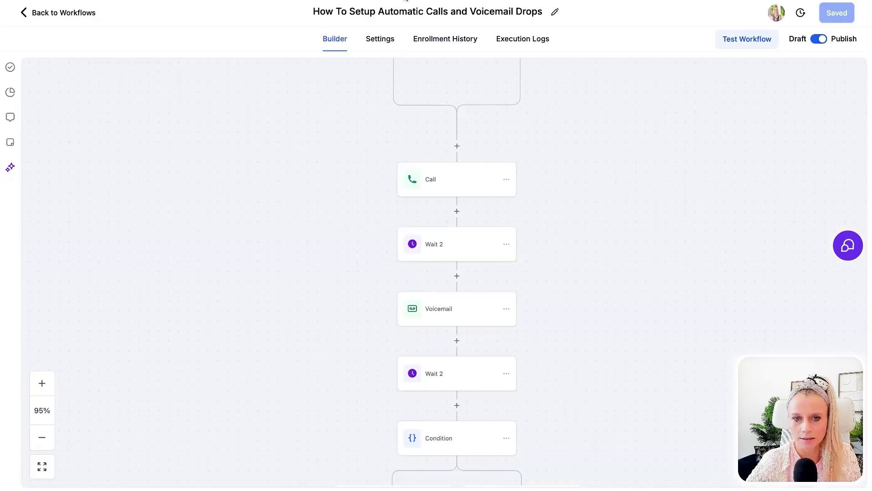
Step: Set the call timeout of the workflow's Call action above the first Wait 2 step to 2 seconds
{"action": "scroll", "coordinate": [411, 282], "scroll_direction": "down", "scroll_amount": 3}
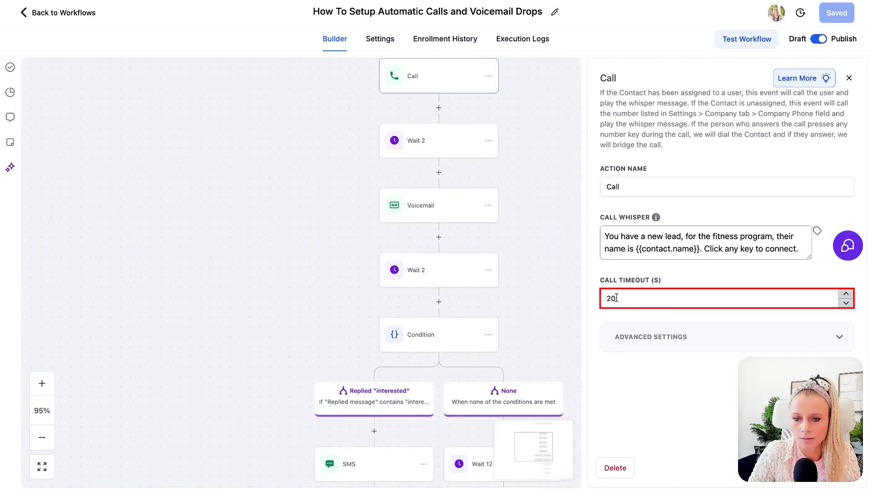
{"action": "double_click", "coordinate": [615, 299]}
{"action": "type", "text": "2"}
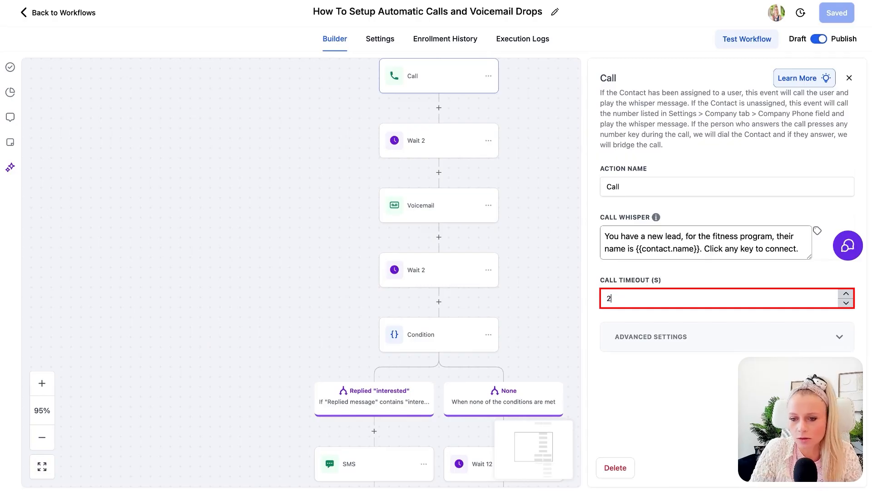
{"action": "left_click", "coordinate": [467, 97]}
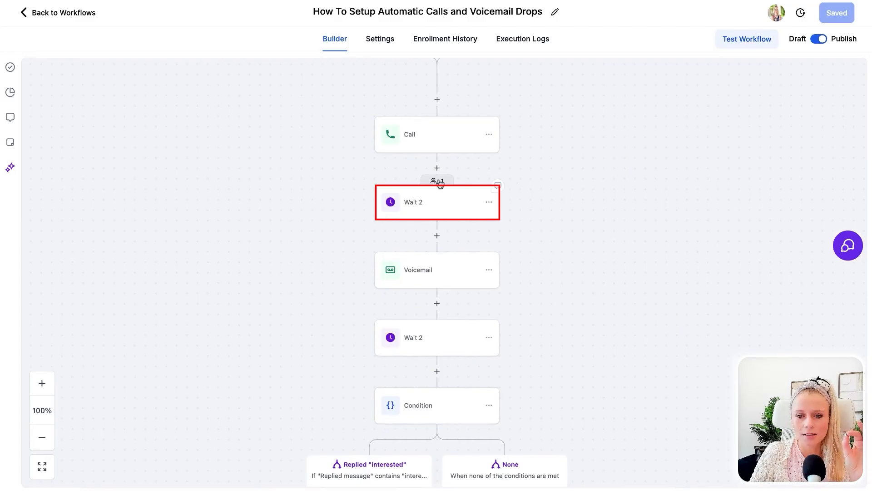
Step: Select the test contact waiting in the Wait 2 step after the Call action and push it on to the next step
{"action": "left_click", "coordinate": [438, 182]}
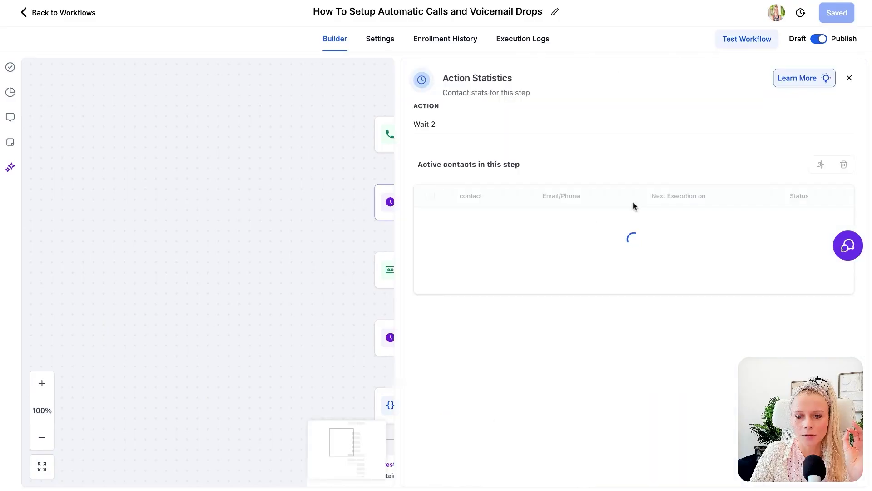
{"action": "left_click", "coordinate": [430, 221]}
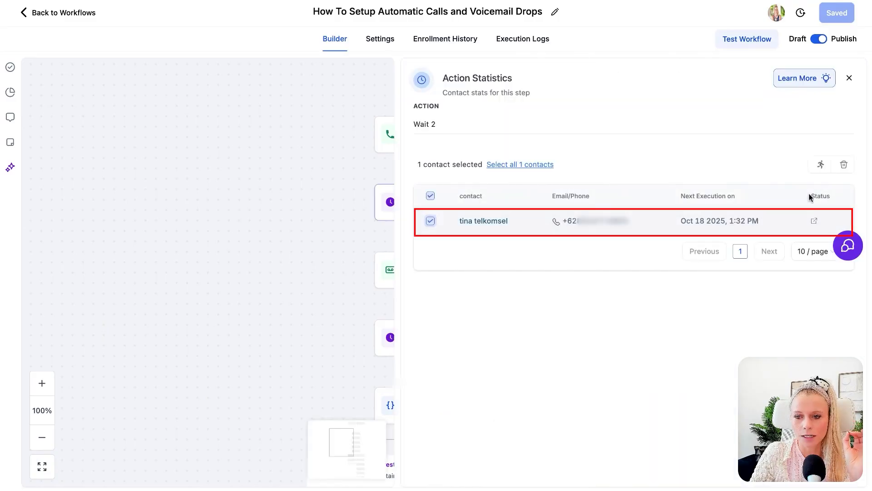
{"action": "left_click", "coordinate": [820, 164]}
{"action": "left_click", "coordinate": [544, 282]}
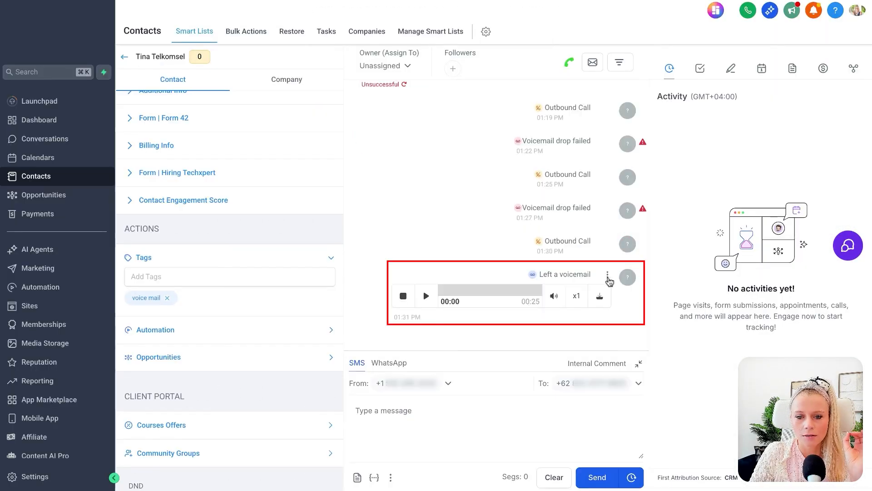
Step: Play the latest voicemail recording in the tagged contact's conversation history
{"action": "triple_click", "coordinate": [541, 274]}
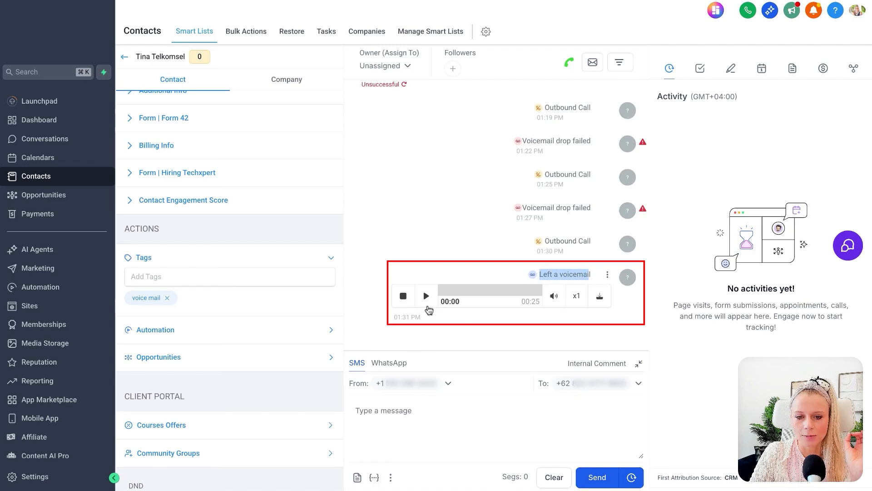
{"action": "left_click", "coordinate": [420, 297]}
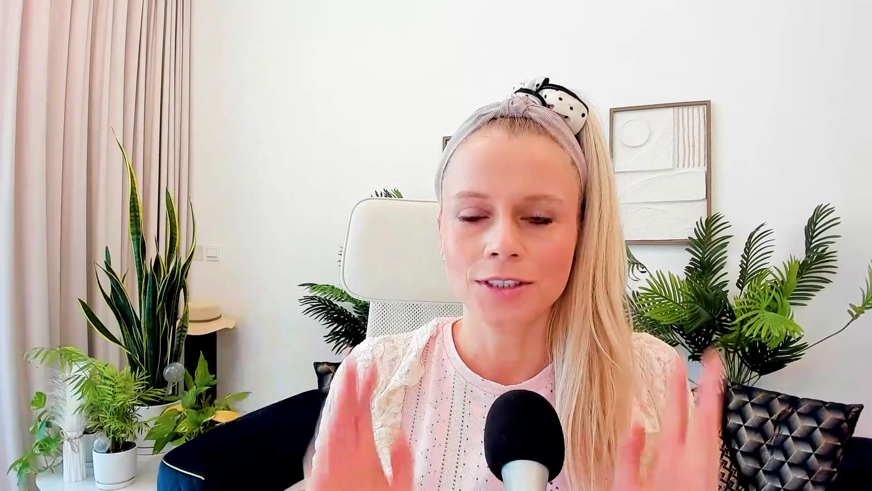